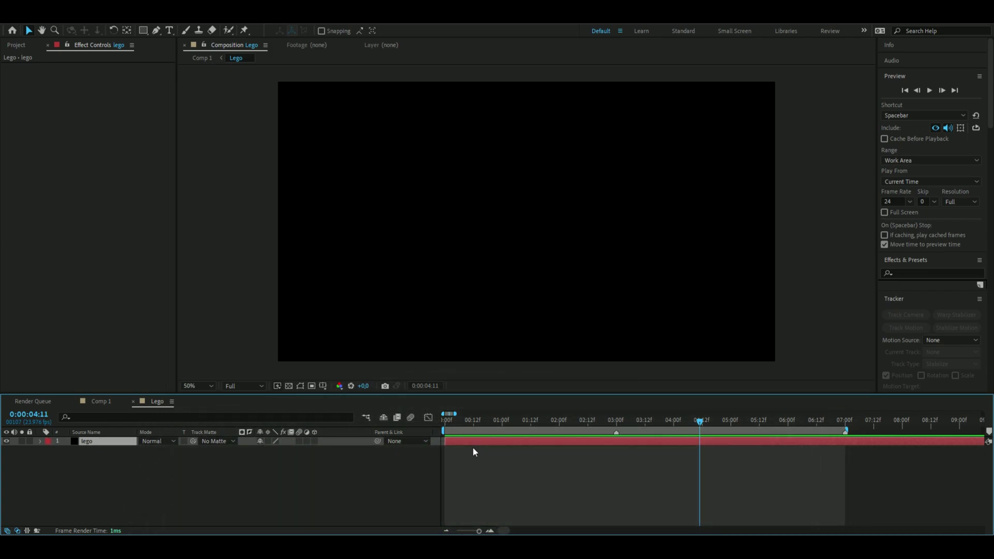
Apply the Element effect to the lego layer through effect search
{"action": "key", "text": "ctrl+space"}
{"action": "type", "text": "el"}
{"action": "key", "text": "Return"}
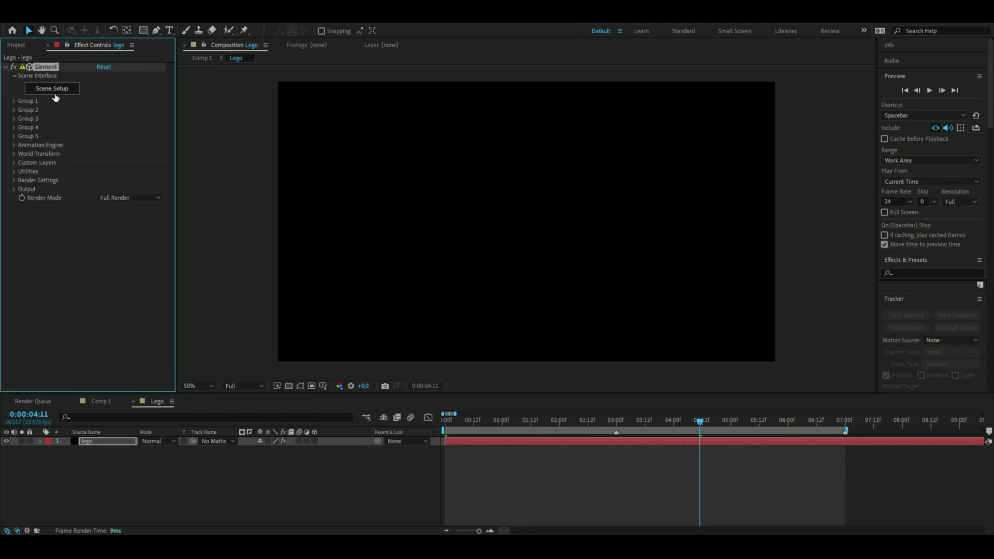
In Element's Scene Setup, frame the imported Lego man model and browse the Physical material presets
{"action": "left_click", "coordinate": [50, 89]}
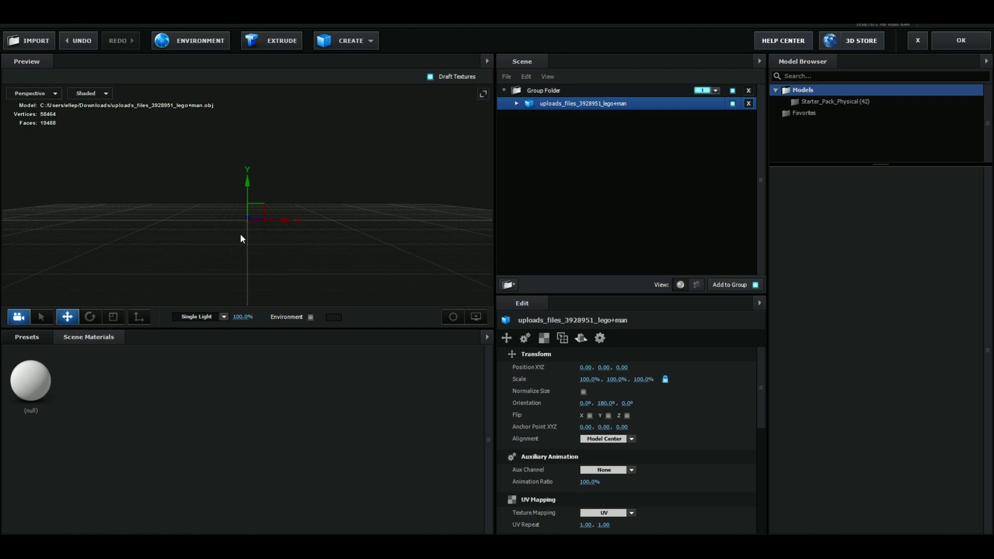
{"action": "left_click_drag", "start_coordinate": [240, 238], "coordinate": [246, 293]}
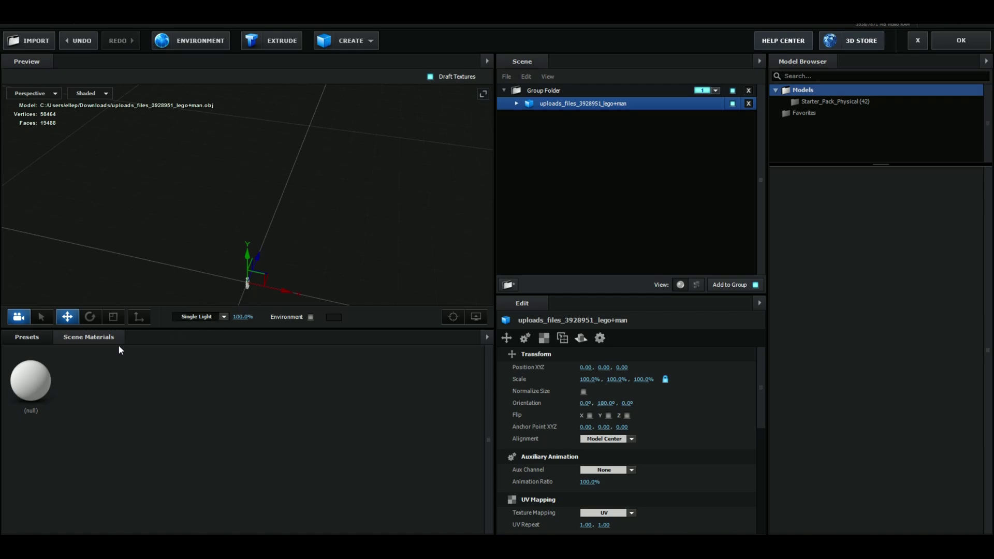
{"action": "left_click", "coordinate": [74, 341]}
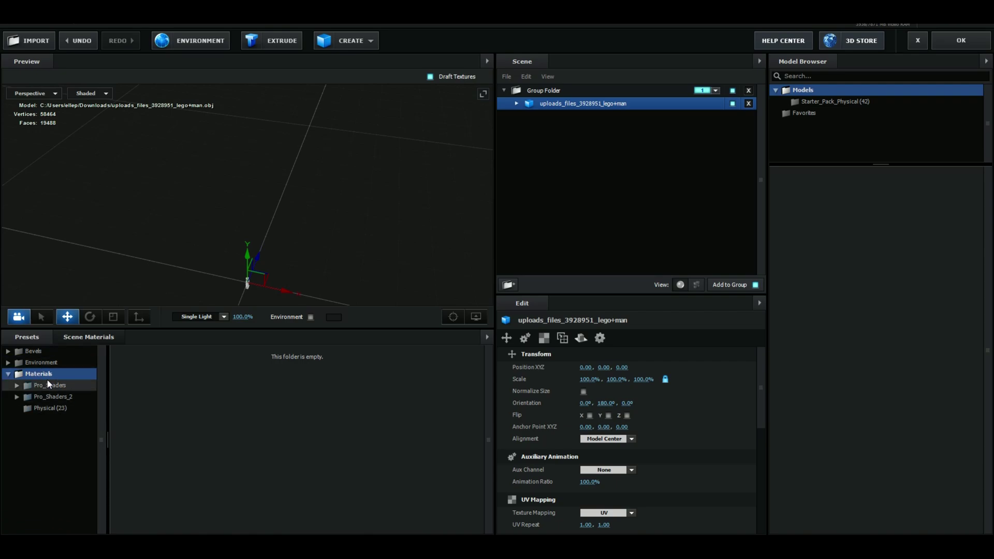
{"action": "left_click", "coordinate": [50, 409]}
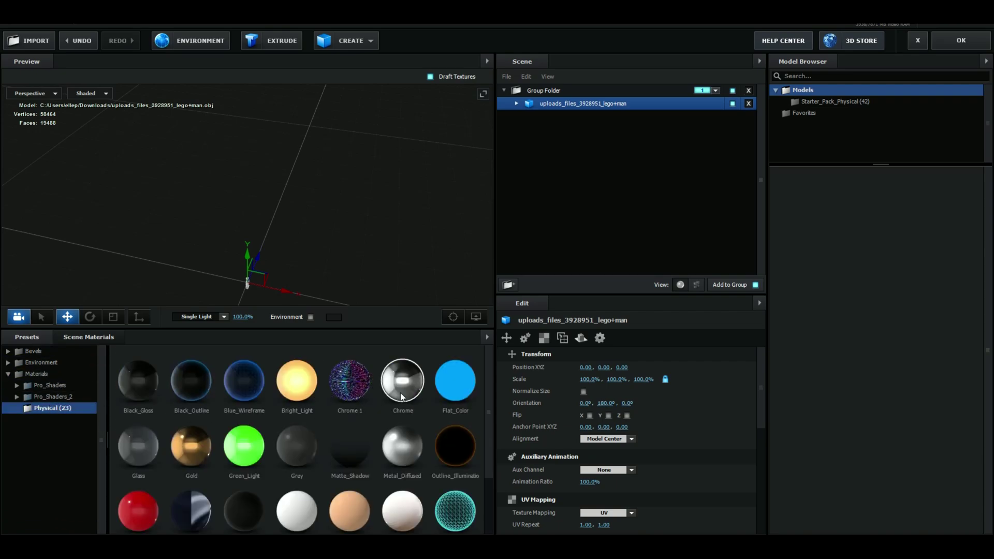
{"action": "left_click_drag", "start_coordinate": [259, 259], "coordinate": [248, 217]}
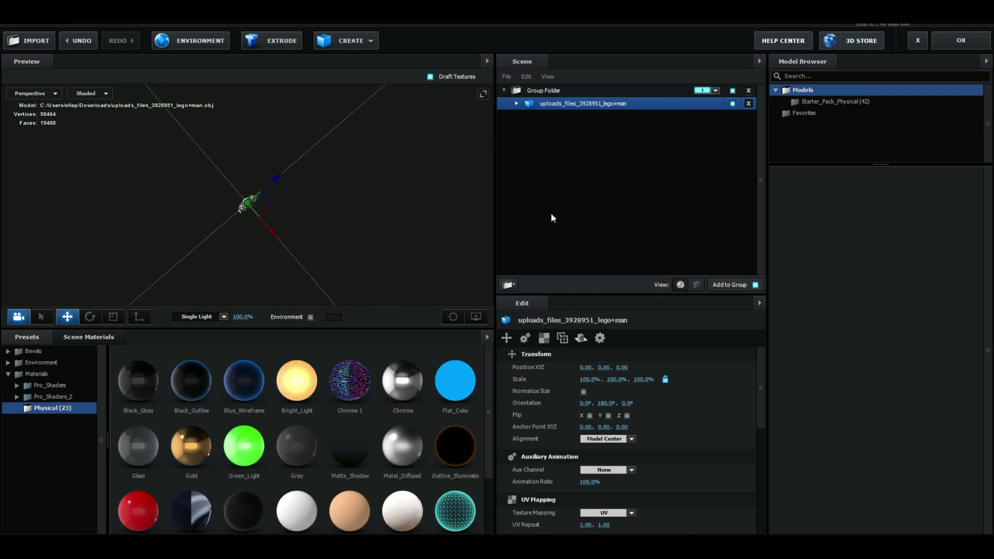
Return to the composition, zoom in to inspect the model, and reset time to 0:00:00:00
{"action": "left_click", "coordinate": [961, 39]}
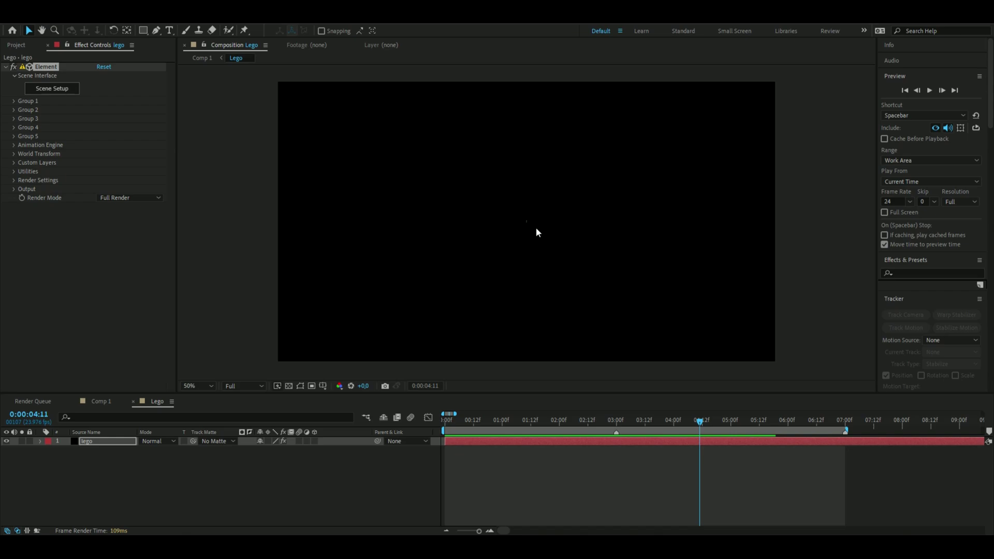
{"action": "key", "text": "period"}
{"action": "key", "text": "period"}
{"action": "key", "text": "period"}
{"action": "key", "text": "period"}
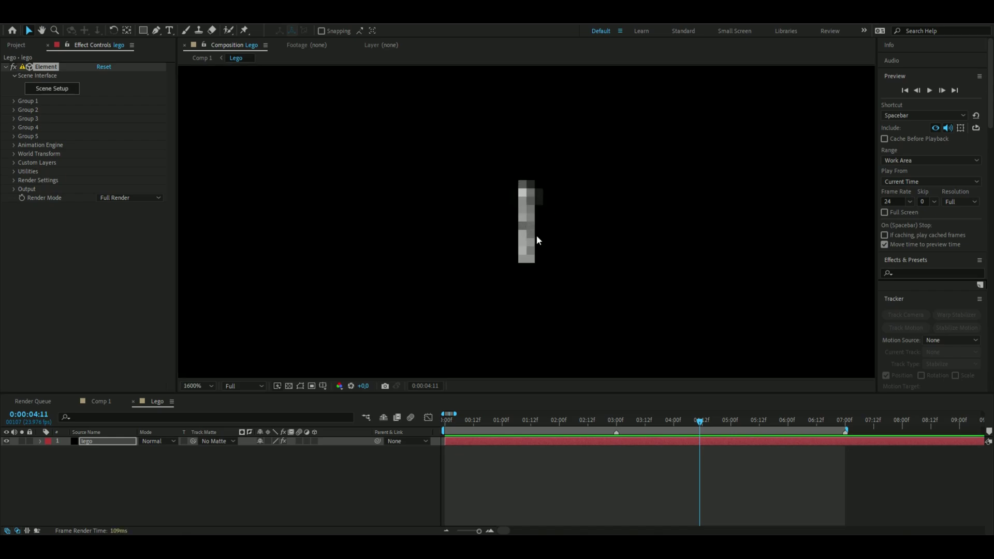
{"action": "key", "text": "comma"}
{"action": "key", "text": "comma"}
{"action": "key", "text": "comma"}
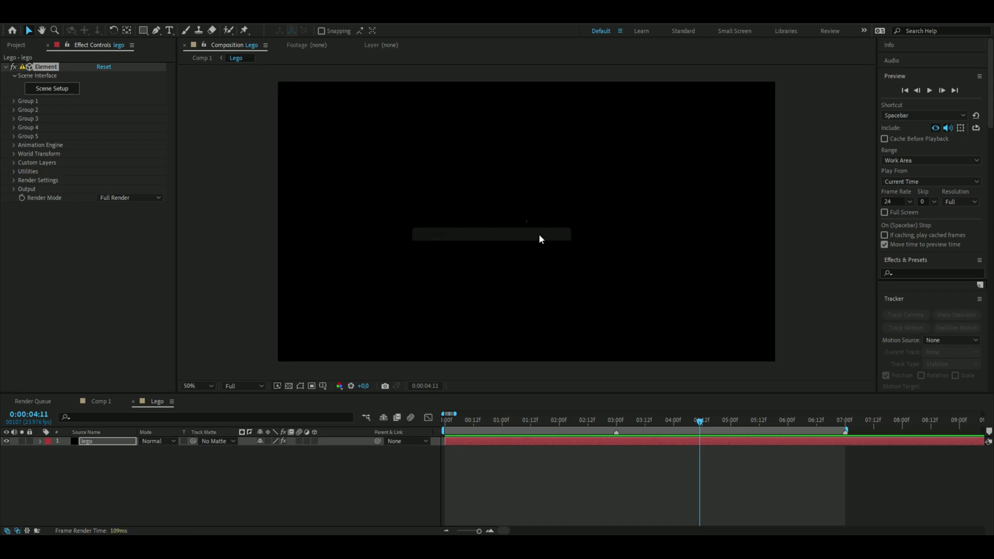
{"action": "left_click", "coordinate": [510, 420]}
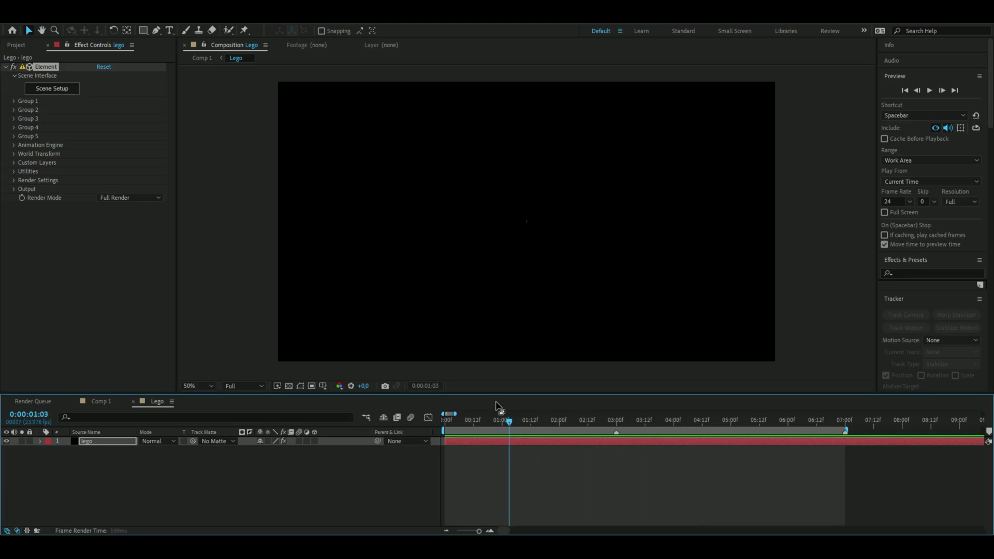
{"action": "key", "text": "Home"}
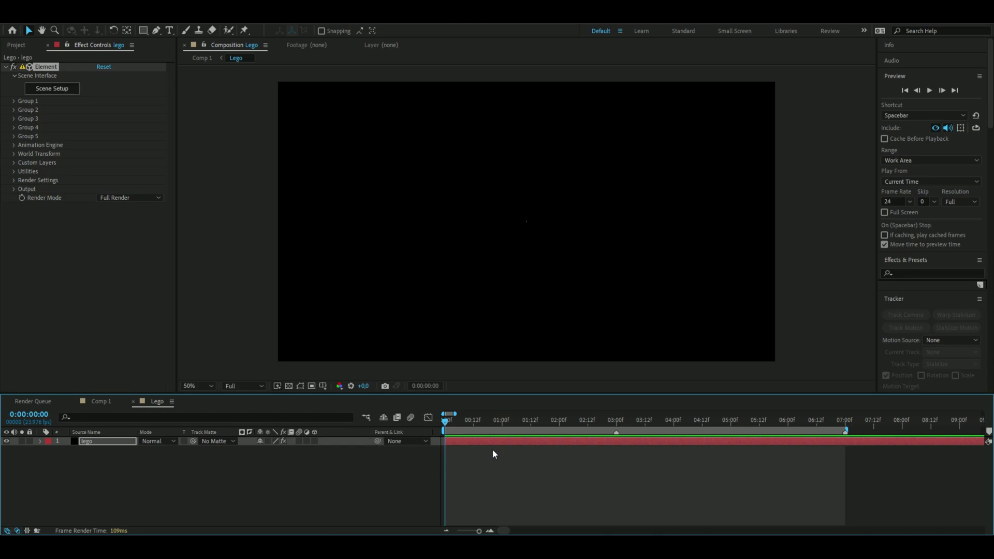
Expand Group 1's Particle Replicator, Rotation, Particle Look and Multi-Object settings
{"action": "left_click", "coordinate": [11, 101]}
{"action": "left_click", "coordinate": [22, 120]}
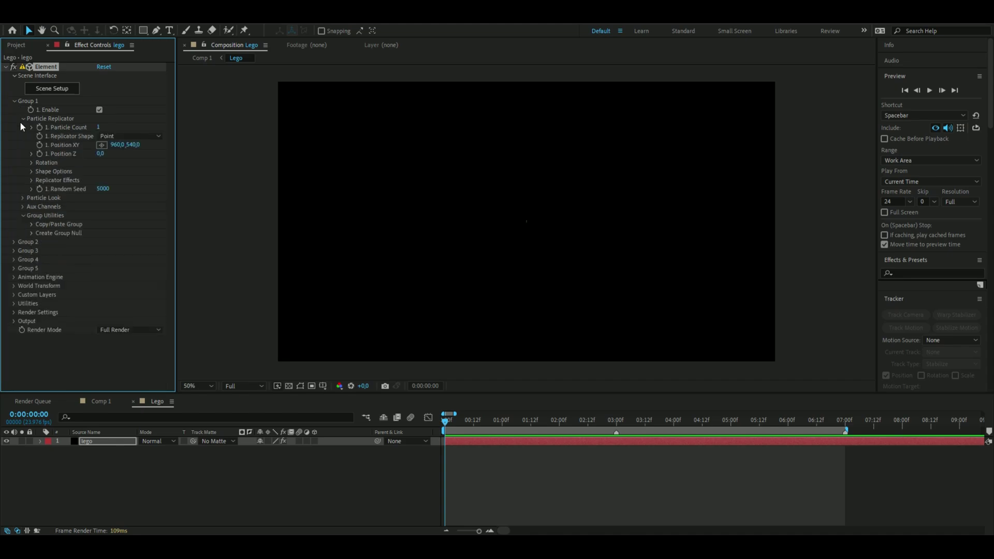
{"action": "left_click", "coordinate": [31, 163]}
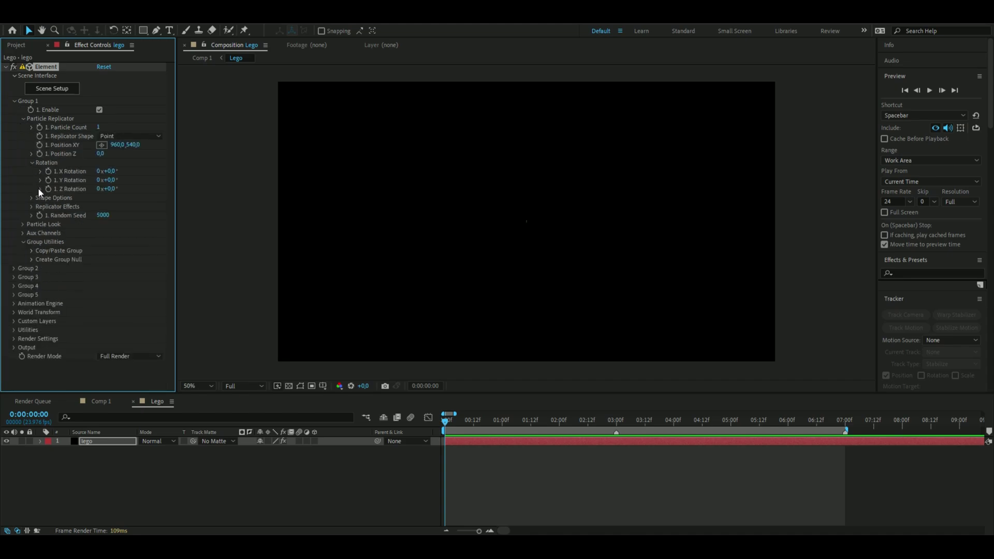
{"action": "left_click", "coordinate": [22, 224]}
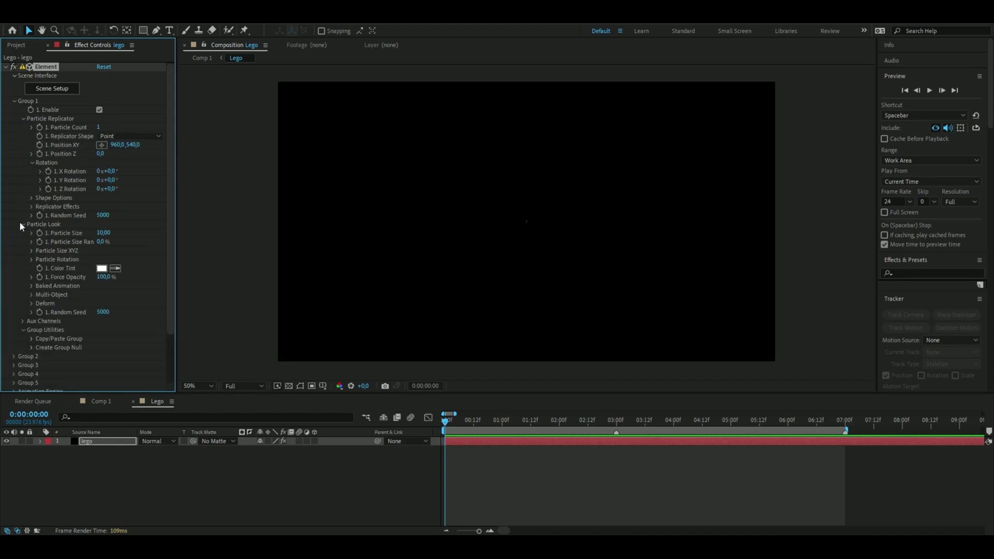
{"action": "left_click", "coordinate": [32, 294]}
{"action": "scroll", "coordinate": [96, 302], "scroll_direction": "down", "scroll_amount": 1}
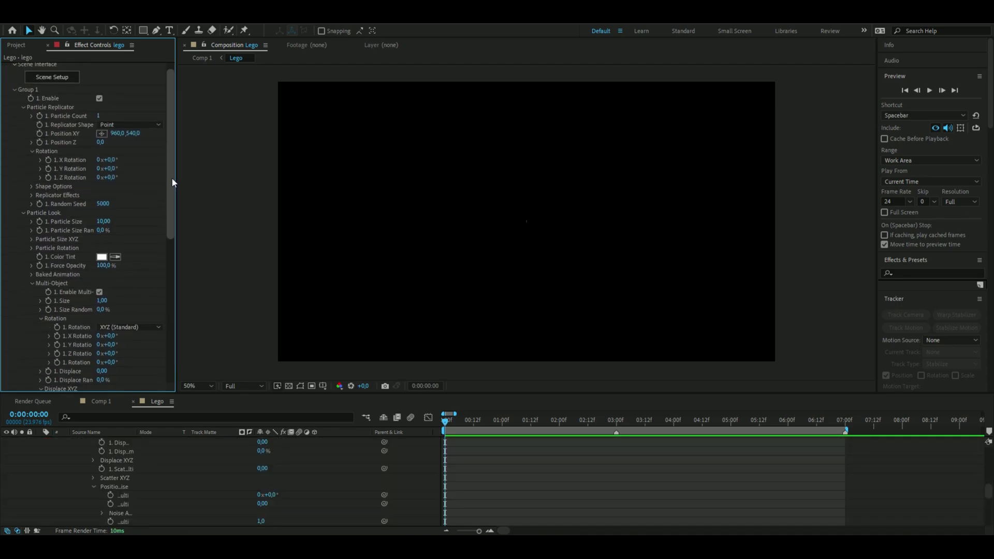
{"action": "scroll", "coordinate": [172, 178], "scroll_direction": "up", "scroll_amount": 1}
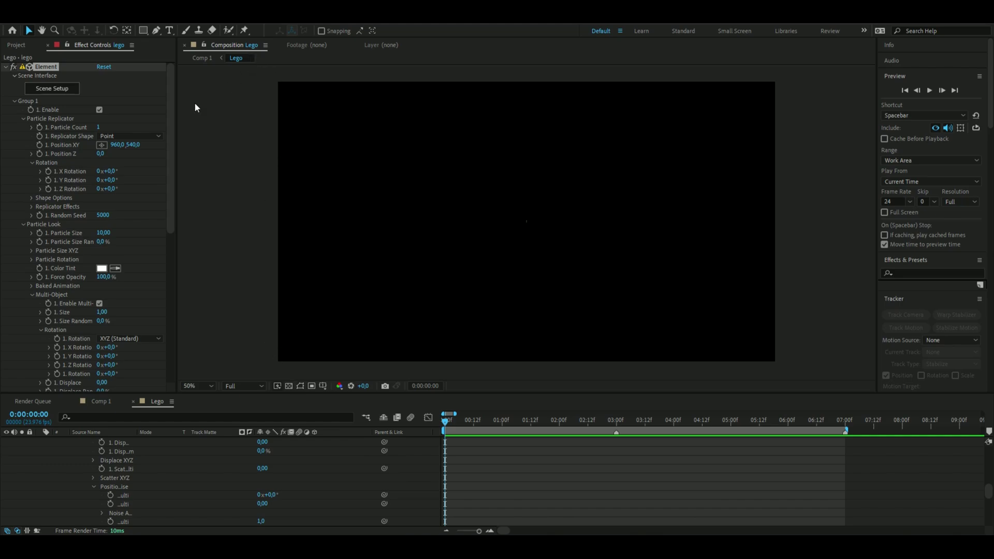
Set Particle Size to 251, Position Y to 1094 and Y Rotation to 90°
{"action": "left_click_drag", "start_coordinate": [103, 233], "coordinate": [442, 249]}
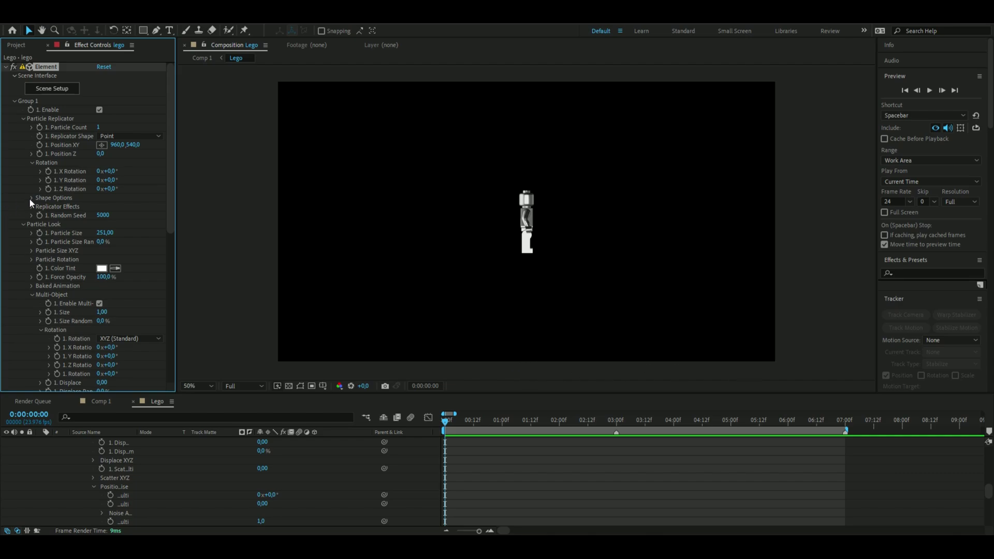
{"action": "left_click_drag", "start_coordinate": [133, 145], "coordinate": [464, 142]}
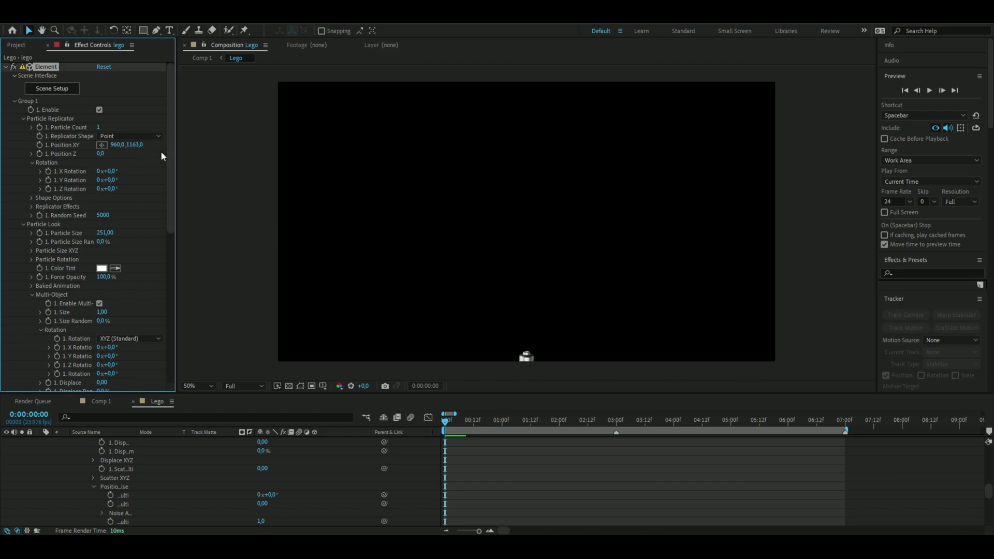
{"action": "left_click", "coordinate": [133, 145]}
{"action": "type", "text": "1"}
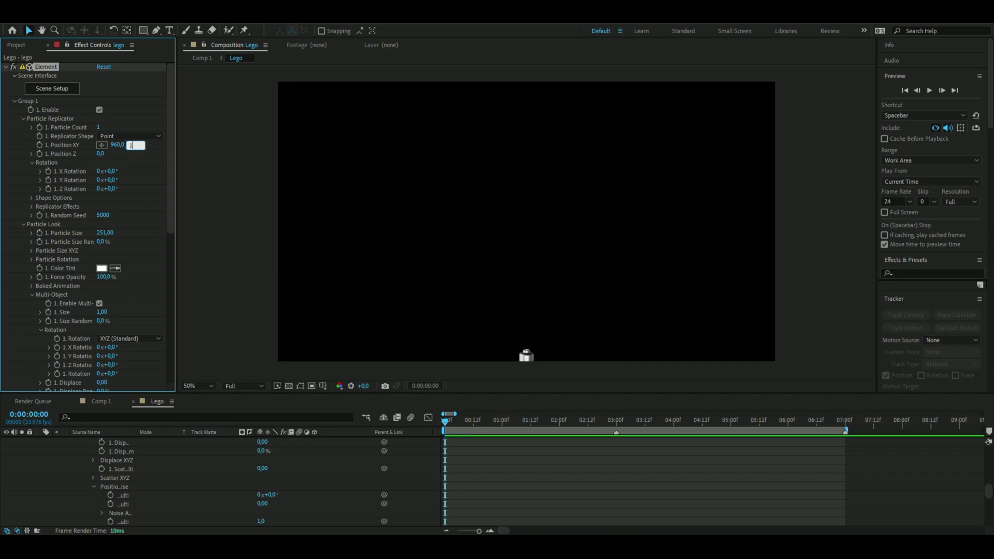
{"action": "type", "text": "094"}
{"action": "key", "text": "Return"}
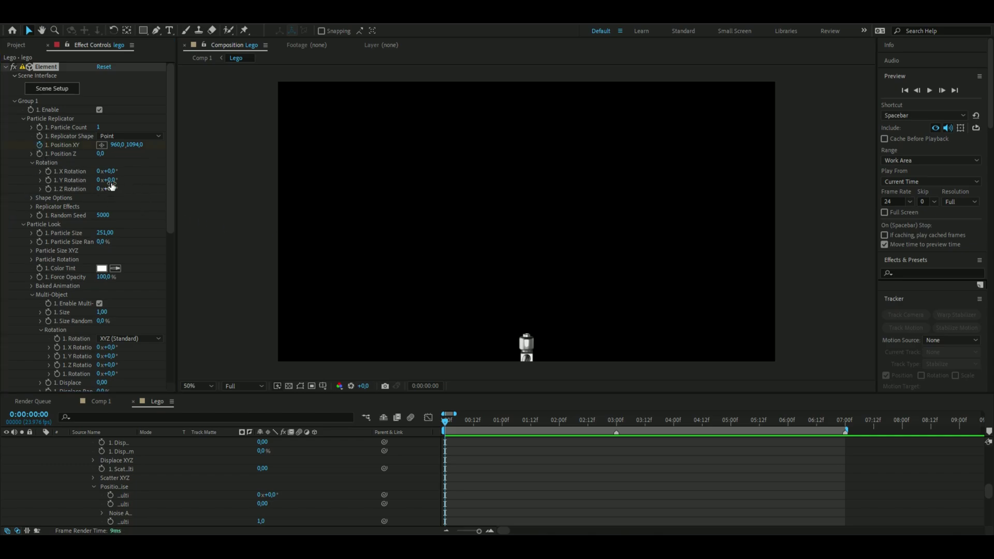
{"action": "left_click_drag", "start_coordinate": [111, 184], "coordinate": [161, 184]}
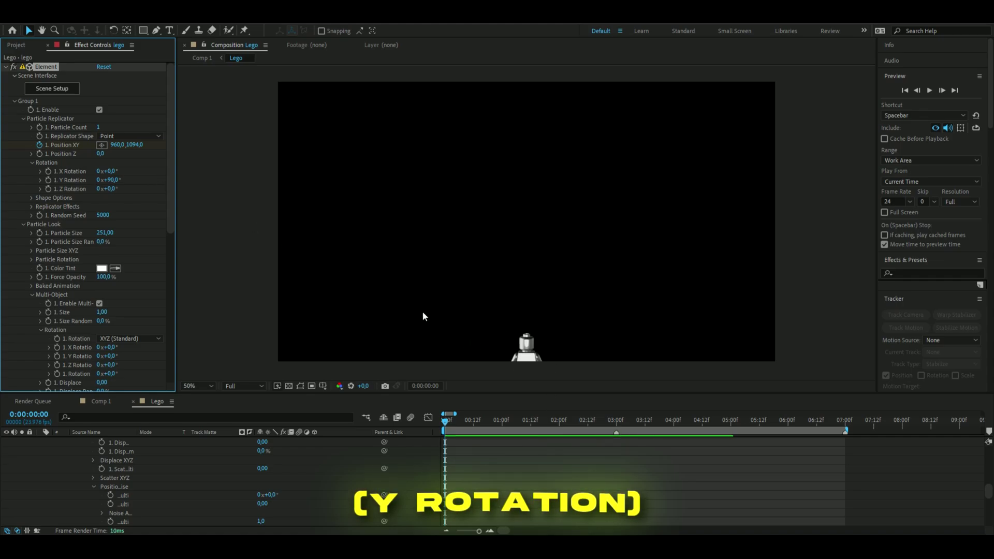
Keyframe Y Rotation, then keyframe a Multi-Object Displace of 30 at the start
{"action": "left_click", "coordinate": [48, 180]}
{"action": "scroll", "coordinate": [142, 254], "scroll_direction": "down", "scroll_amount": 3}
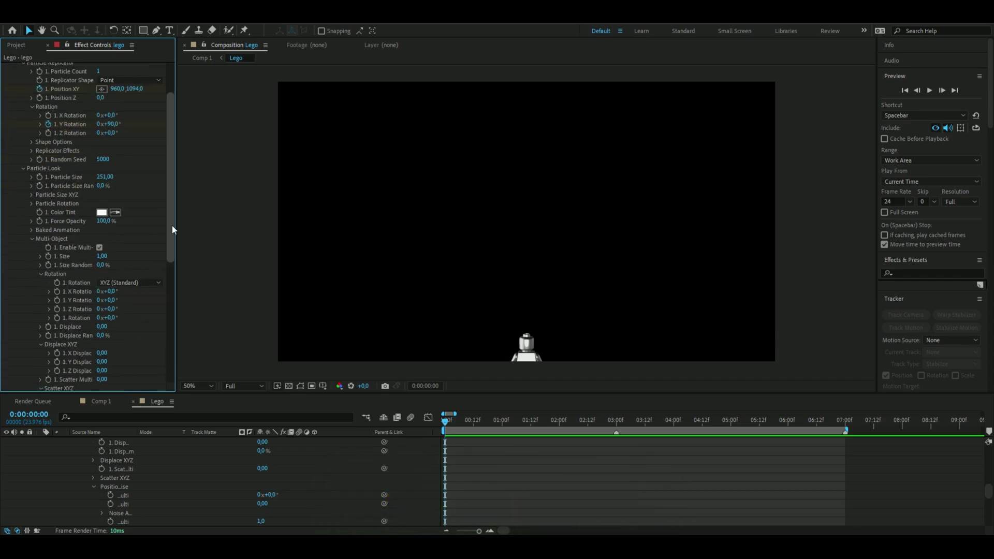
{"action": "scroll", "coordinate": [172, 225], "scroll_direction": "down", "scroll_amount": 3}
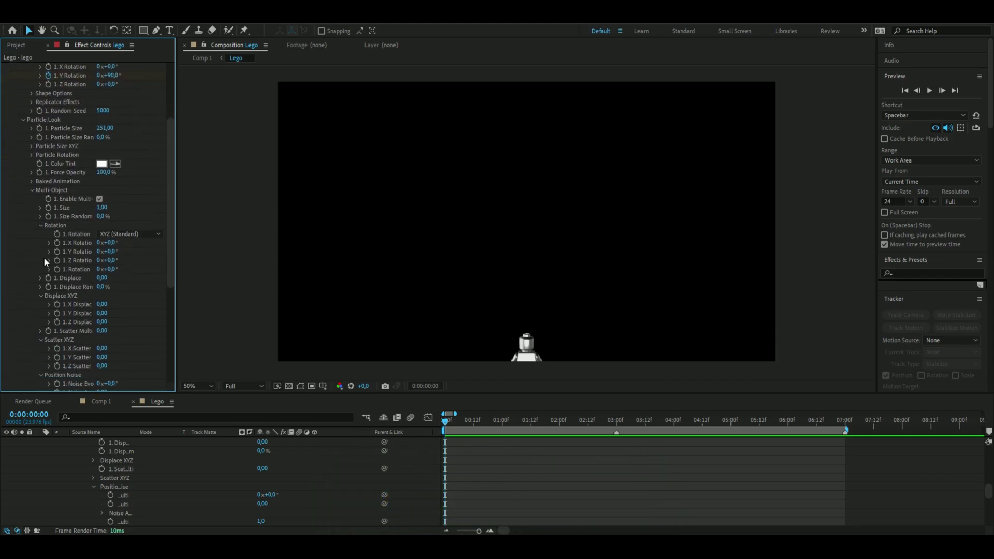
{"action": "left_click", "coordinate": [99, 278]}
{"action": "type", "text": "30"}
{"action": "key", "text": "Return"}
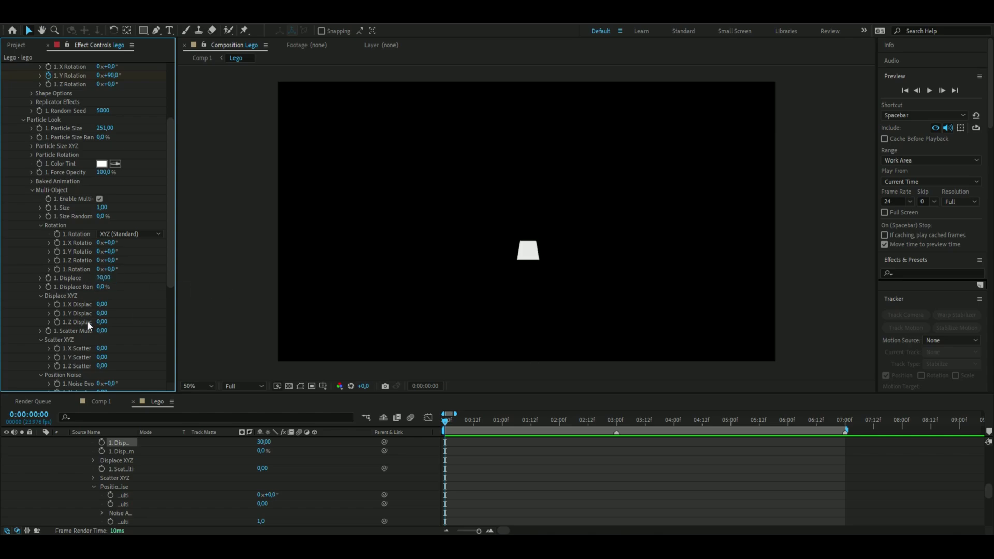
{"action": "left_click_drag", "start_coordinate": [102, 279], "coordinate": [23, 280]}
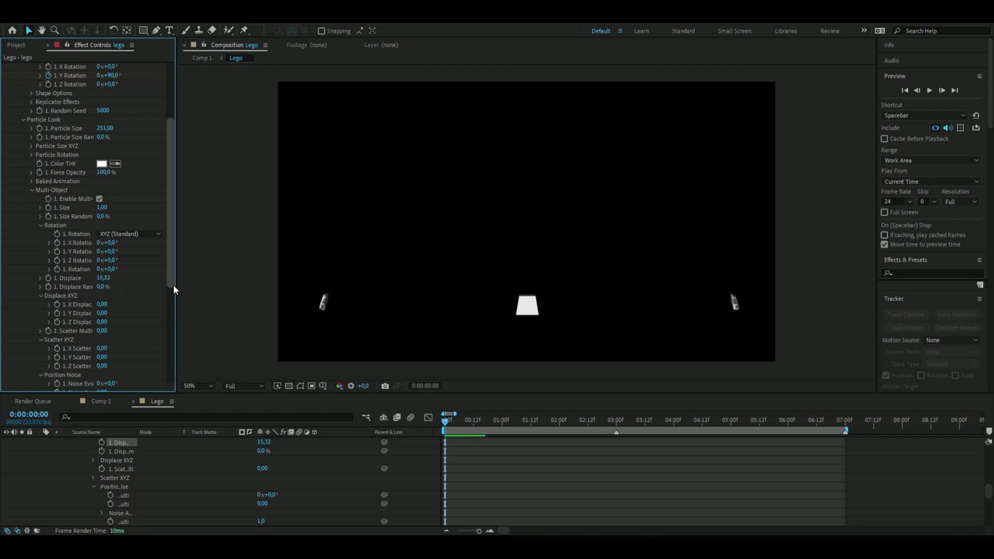
{"action": "key", "text": "ctrl+z"}
{"action": "key", "text": "ctrl+z"}
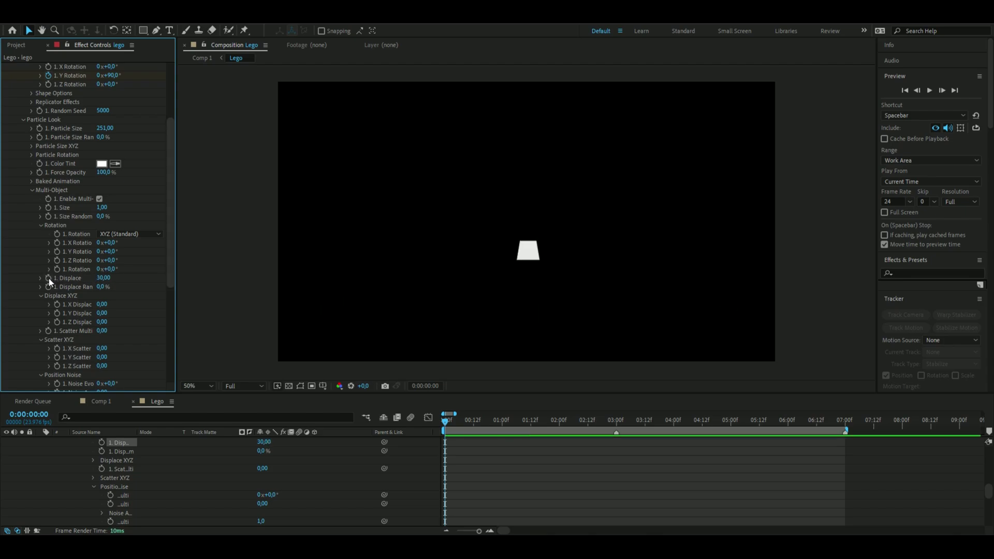
{"action": "left_click", "coordinate": [49, 278]}
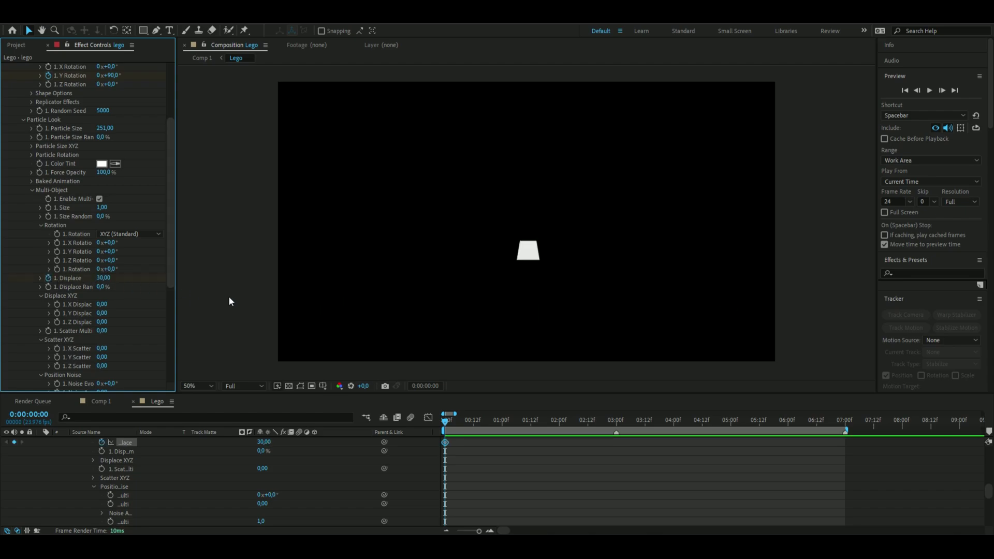
Set Multi-Object Rotation Random Multi to 266° and keyframe it at the start
{"action": "mouse_move", "coordinate": [107, 269]}
{"action": "left_mouse_down"}
{"action": "mouse_move", "coordinate": [200, 276]}
{"action": "mouse_move", "coordinate": [98, 275]}
{"action": "left_mouse_up"}
{"action": "left_click", "coordinate": [112, 269]}
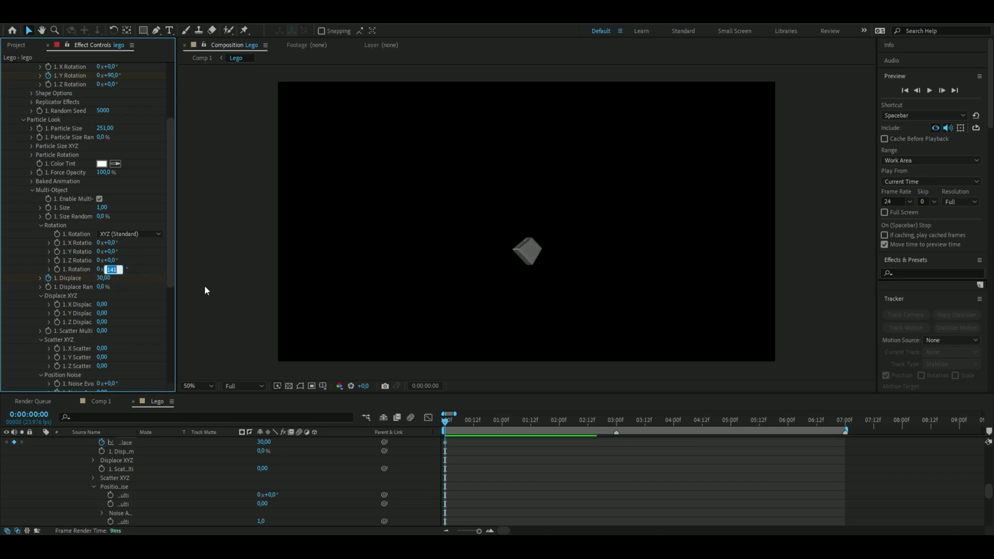
{"action": "type", "text": "266"}
{"action": "key", "text": "Return"}
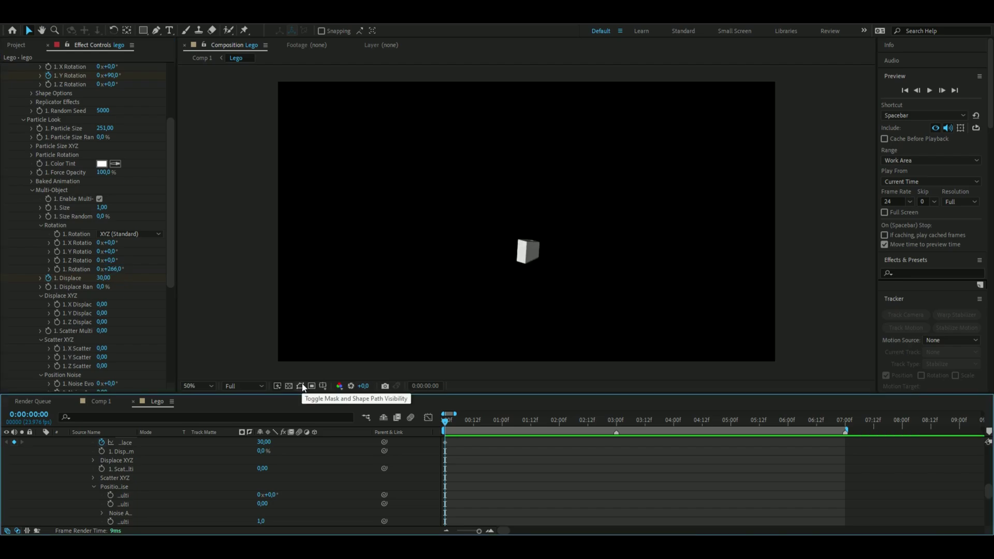
{"action": "left_click", "coordinate": [57, 269]}
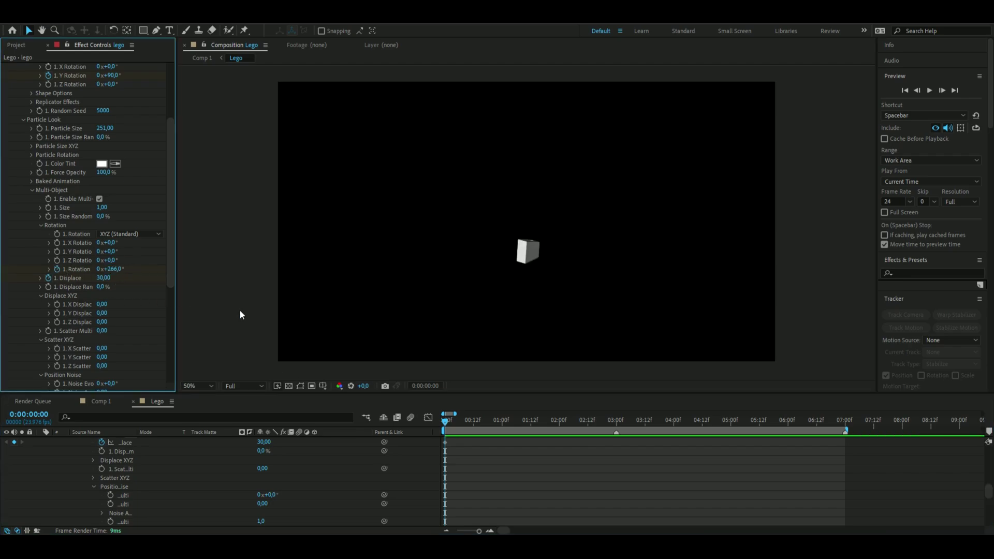
{"action": "scroll", "coordinate": [166, 140], "scroll_direction": "up", "scroll_amount": 3}
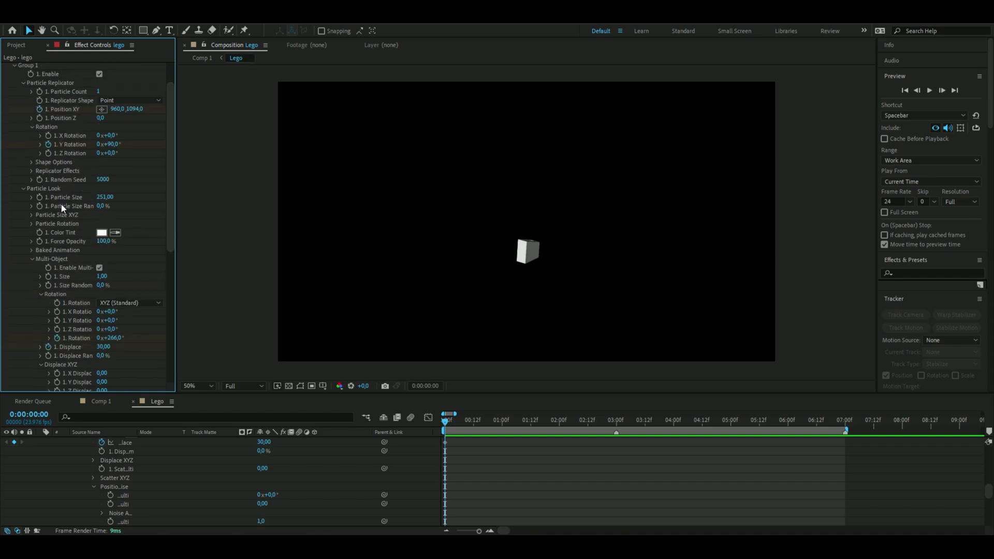
Set Particle Size to 0 at frame 0 and move to 0:00:03:00
{"action": "left_click", "coordinate": [104, 197]}
{"action": "type", "text": "0"}
{"action": "key", "text": "Return"}
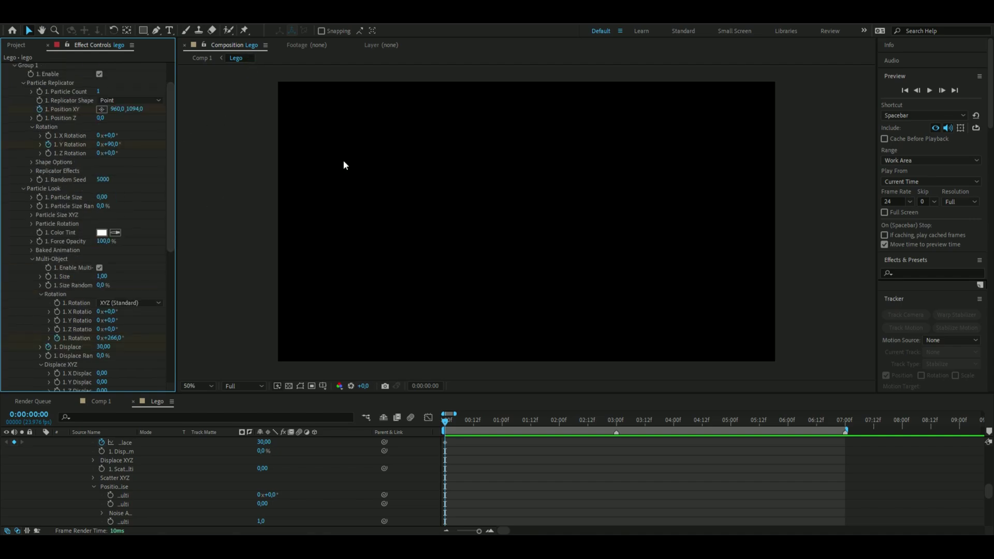
{"action": "left_click_drag", "start_coordinate": [446, 421], "coordinate": [616, 450]}
{"action": "left_click", "coordinate": [265, 85]}
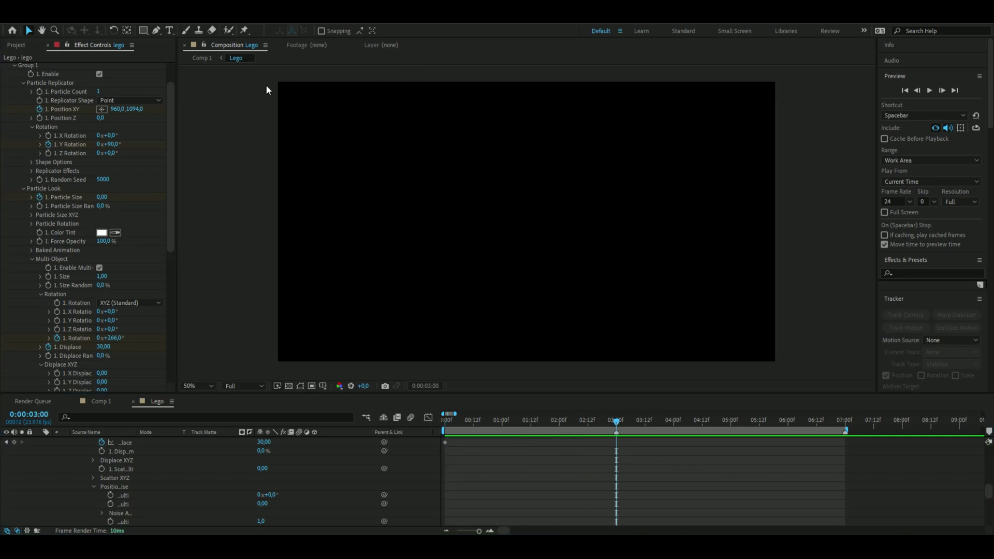
At 3 seconds, set Position Y to 540 and Particle Size to 500
{"action": "left_click", "coordinate": [134, 110]}
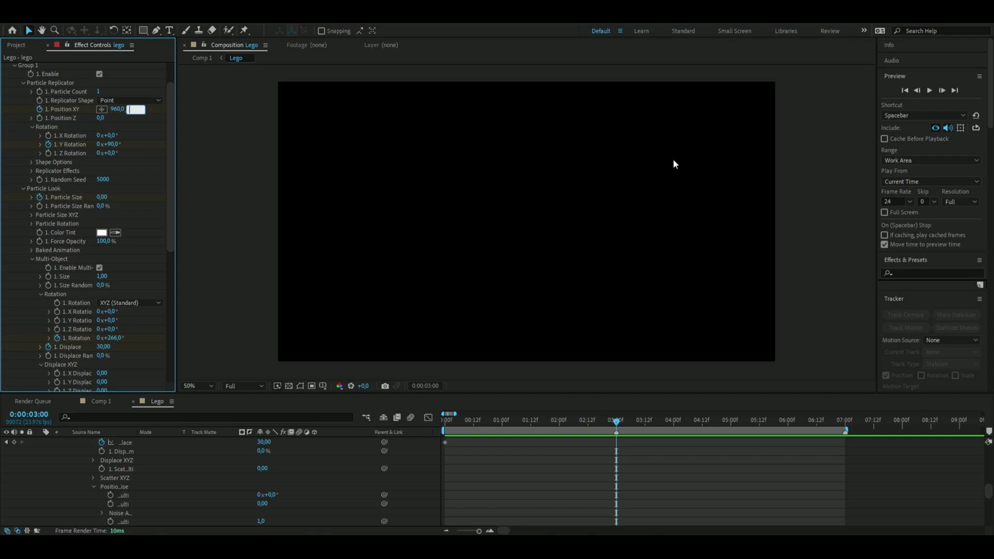
{"action": "type", "text": "540"}
{"action": "key", "text": "Return"}
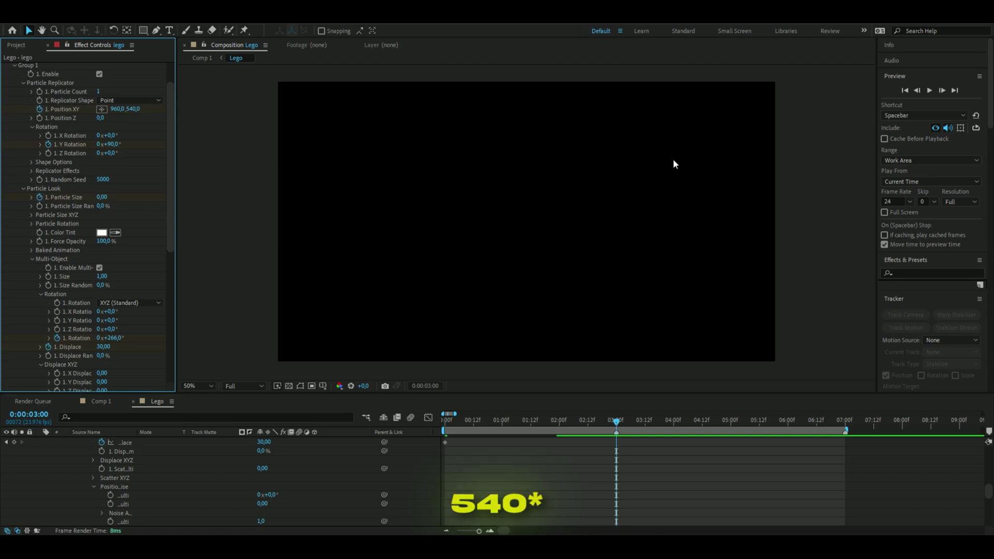
{"action": "left_click", "coordinate": [103, 197]}
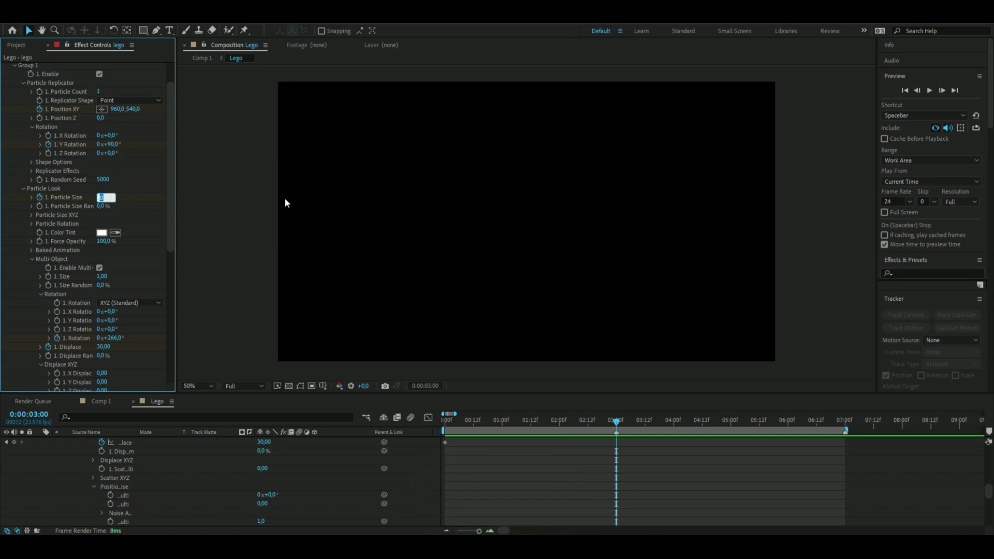
{"action": "type", "text": "500"}
{"action": "key", "text": "Return"}
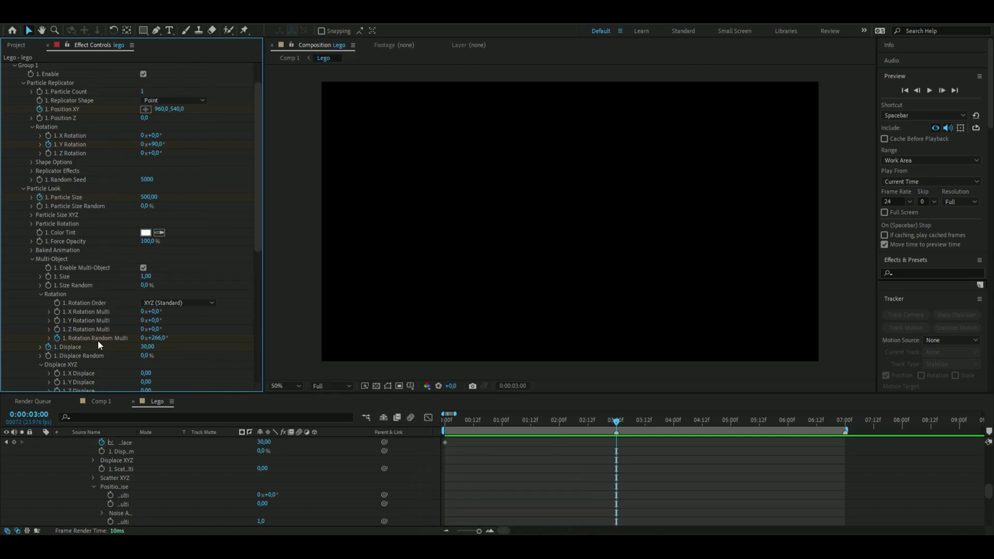
Set Rotation Random Multi and Displace to 0, then preview the assembly animation
{"action": "left_click", "coordinate": [157, 338]}
{"action": "type", "text": "0"}
{"action": "key", "text": "Return"}
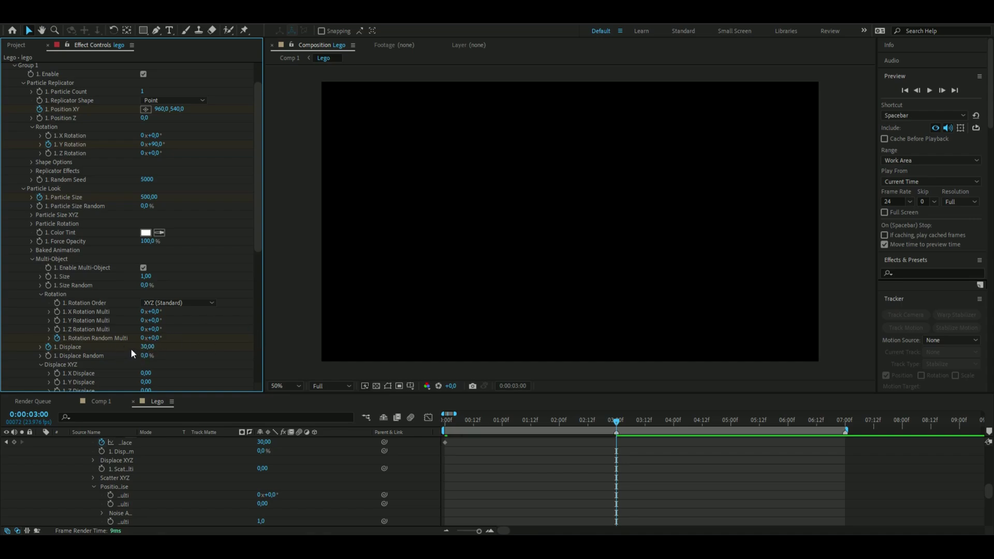
{"action": "left_click", "coordinate": [149, 350]}
{"action": "type", "text": "0"}
{"action": "key", "text": "Return"}
{"action": "left_click_drag", "start_coordinate": [616, 421], "coordinate": [429, 448]}
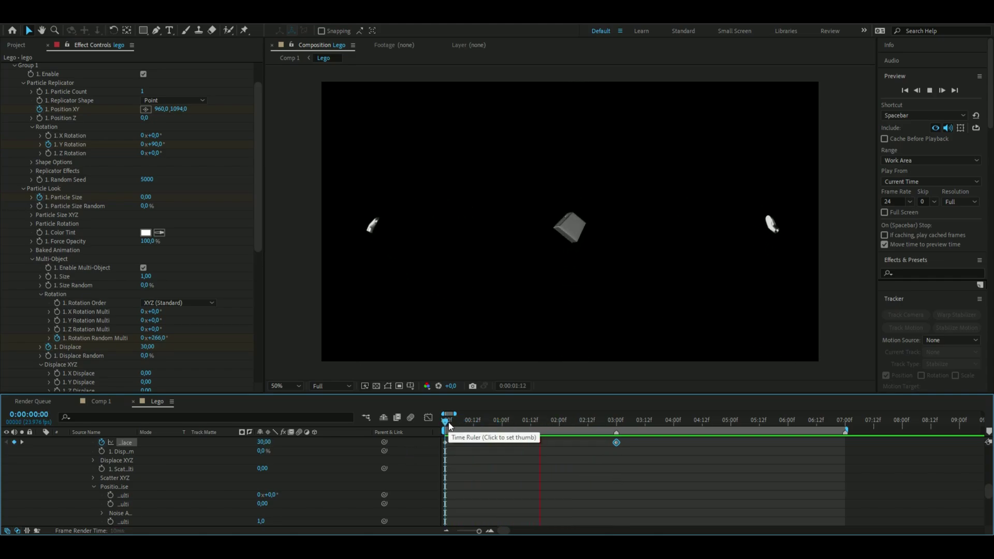
{"action": "key", "text": "space"}
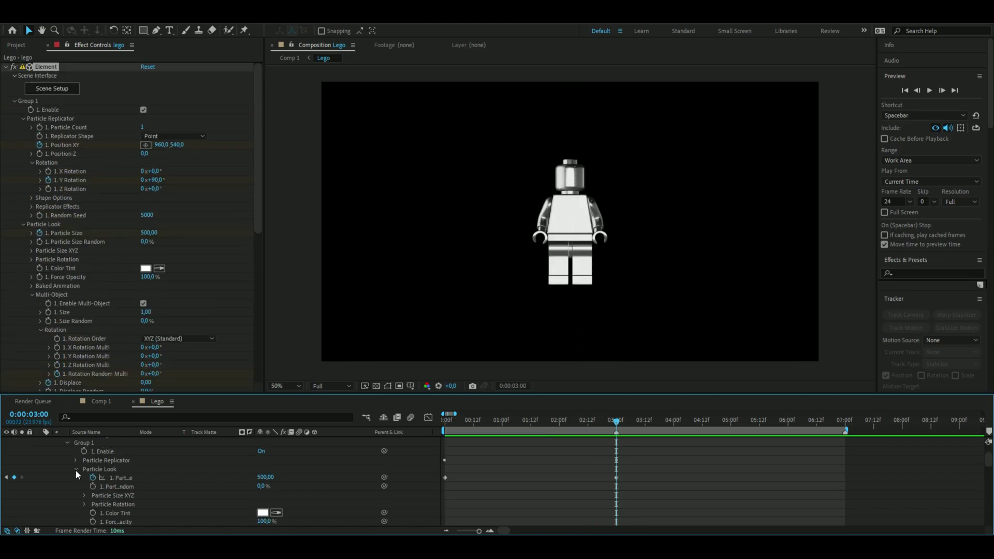
{"action": "left_click", "coordinate": [75, 459]}
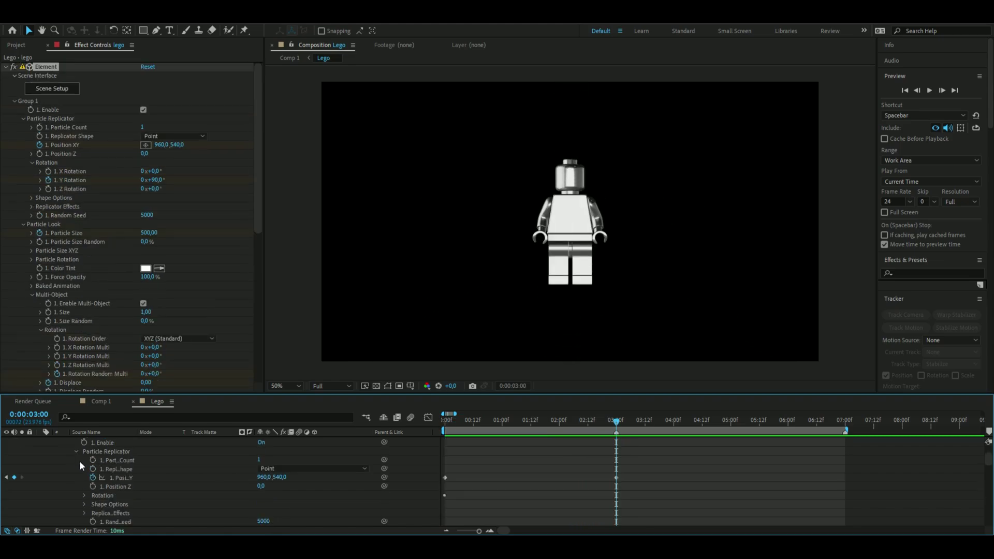
Keyframe the replicator's Y Rotation at 3 seconds and set Z Rotation to -15°
{"action": "left_click", "coordinate": [83, 496]}
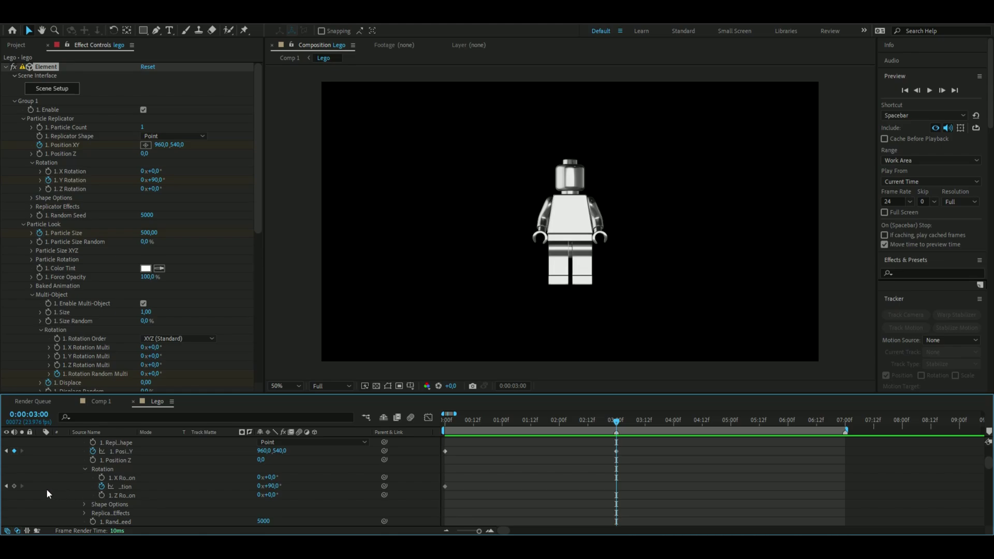
{"action": "left_click", "coordinate": [15, 486]}
{"action": "type", "text": "0"}
{"action": "key", "text": "Return"}
{"action": "left_click", "coordinate": [270, 495]}
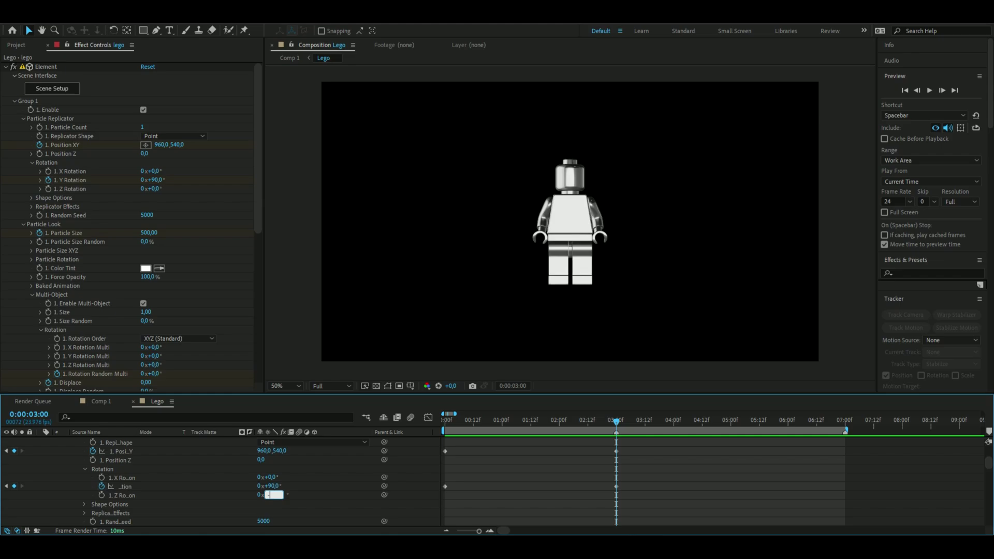
{"action": "type", "text": "-15"}
{"action": "key", "text": "Return"}
At 7 seconds, set Y Rotation to 3x+90° and preview the spin
{"action": "left_click_drag", "start_coordinate": [616, 420], "coordinate": [843, 445]}
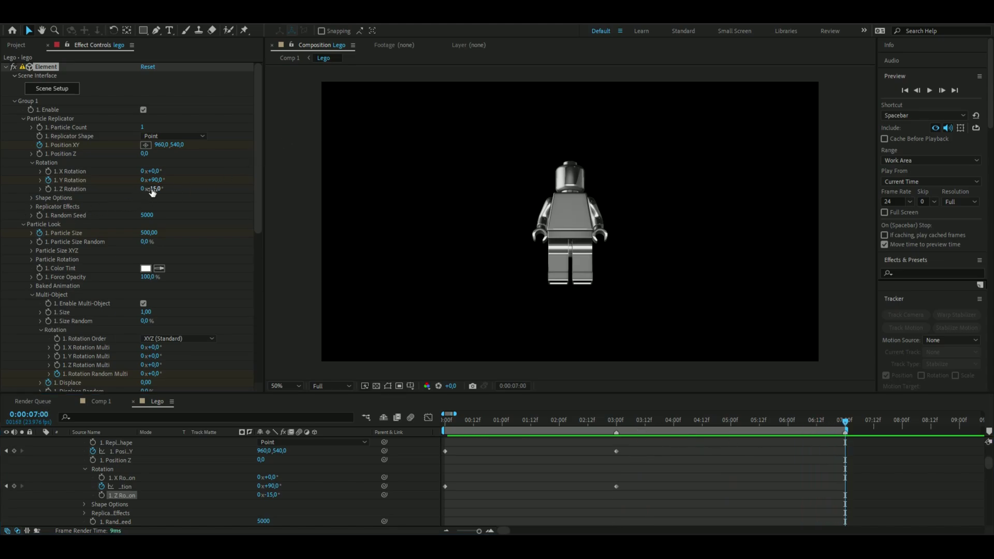
{"action": "left_click_drag", "start_coordinate": [158, 184], "coordinate": [181, 182]}
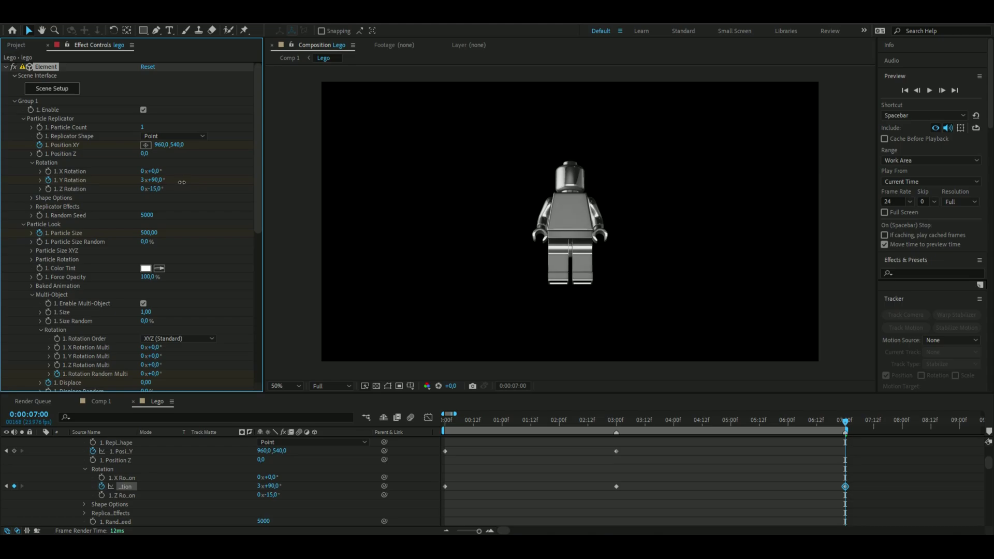
{"action": "left_click_drag", "start_coordinate": [181, 183], "coordinate": [183, 182]}
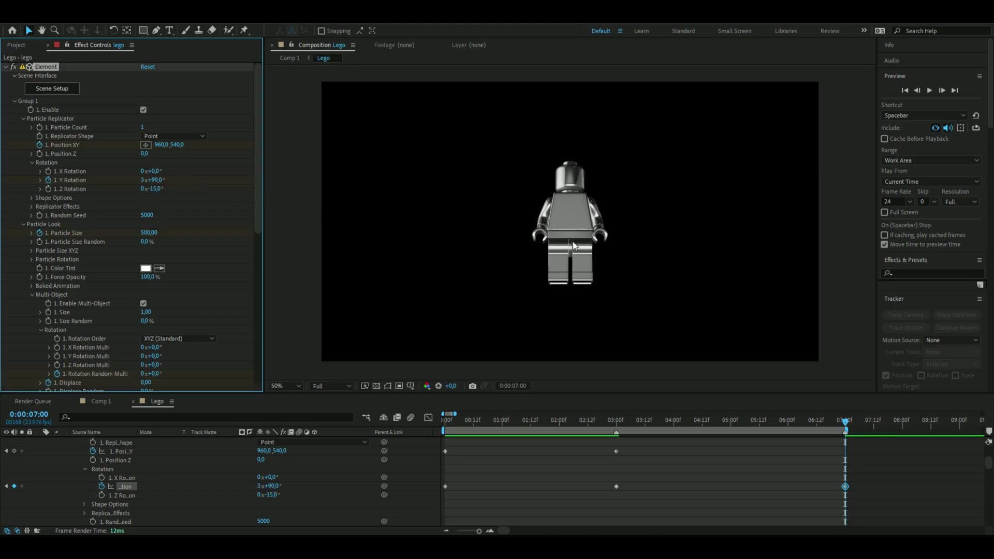
{"action": "left_click_drag", "start_coordinate": [833, 412], "coordinate": [182, 311]}
{"action": "key", "text": "space"}
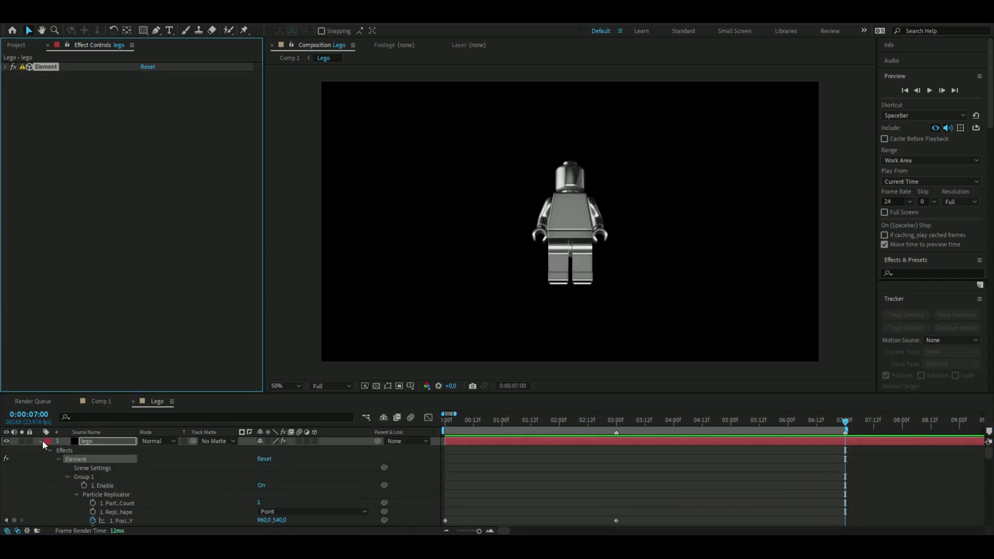
Add the gold texture image to the composition and scale it to 299%
{"action": "left_click", "coordinate": [41, 441]}
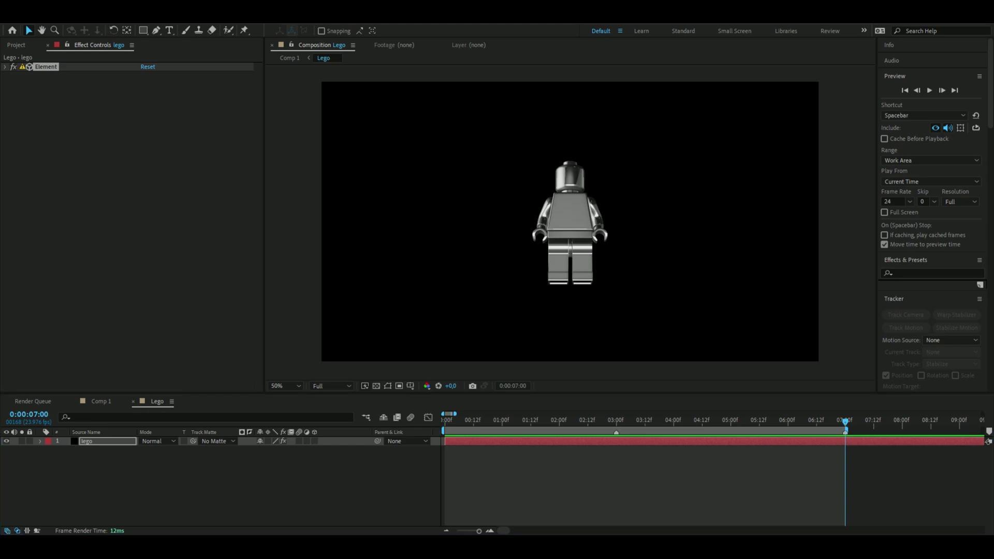
{"action": "left_click_drag", "start_coordinate": [993, 409], "coordinate": [293, 463]}
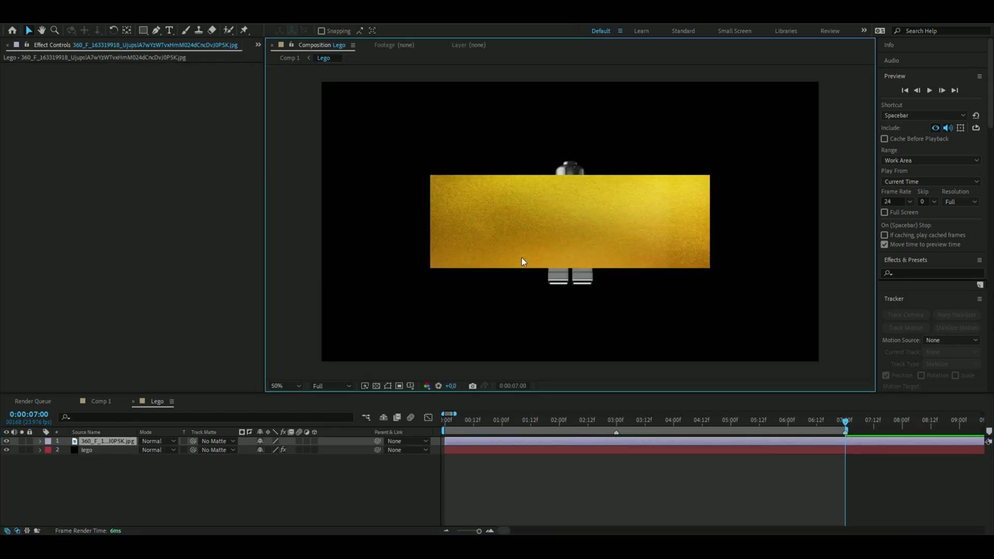
{"action": "key", "text": "s"}
{"action": "left_click_drag", "start_coordinate": [267, 450], "coordinate": [362, 449]}
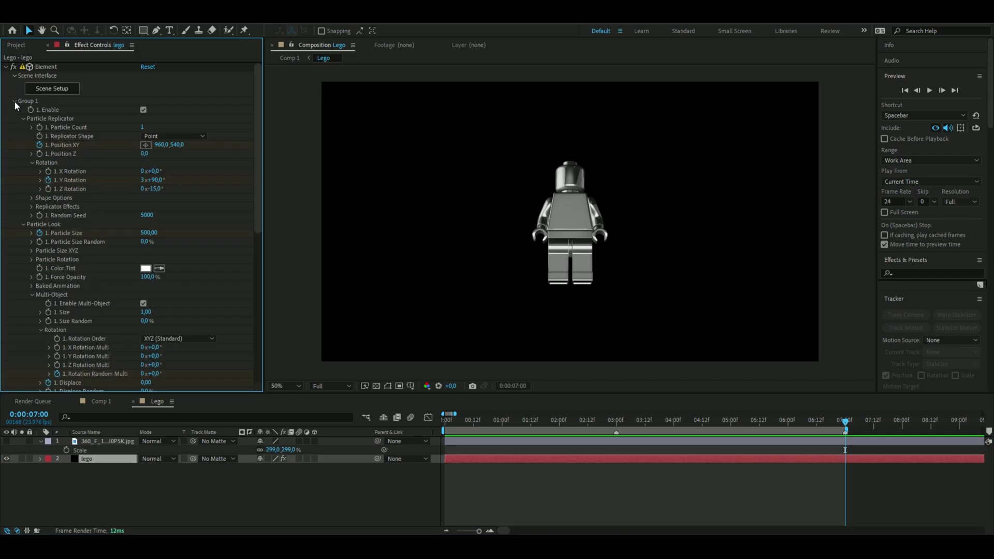
Use glod texture as Element's environment override layer, rotated 199° on Y
{"action": "left_click", "coordinate": [14, 100]}
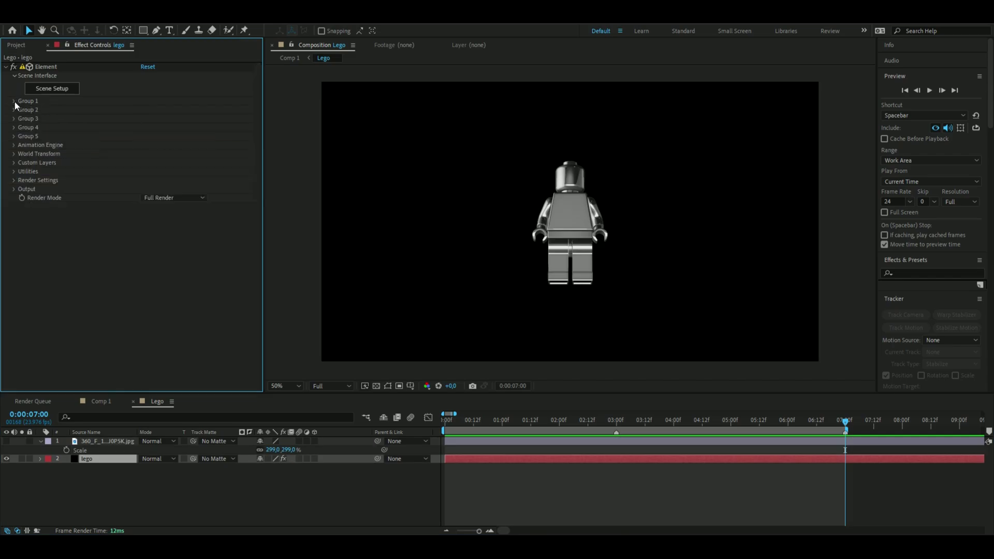
{"action": "left_click", "coordinate": [13, 180]}
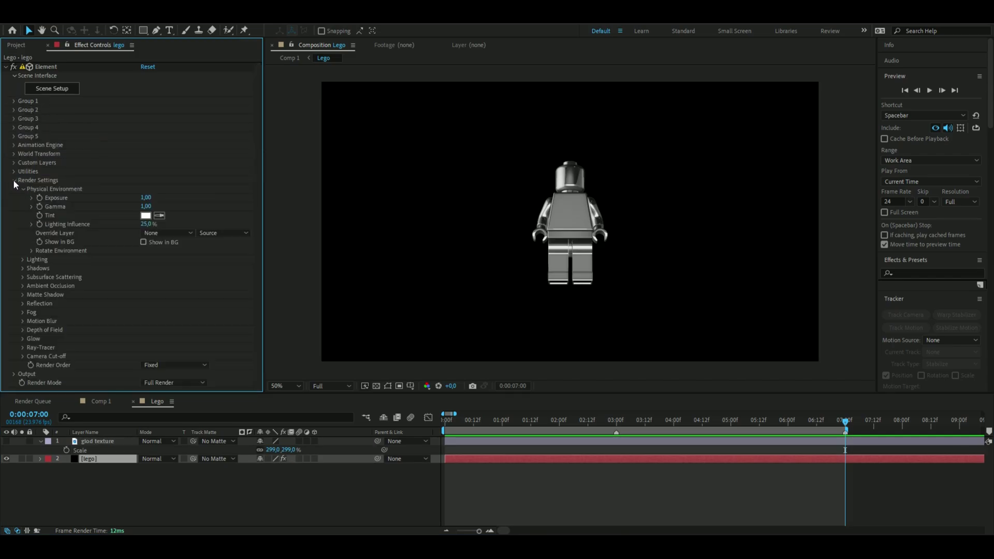
{"action": "left_click", "coordinate": [171, 233]}
{"action": "left_click", "coordinate": [148, 232]}
{"action": "left_click", "coordinate": [147, 233]}
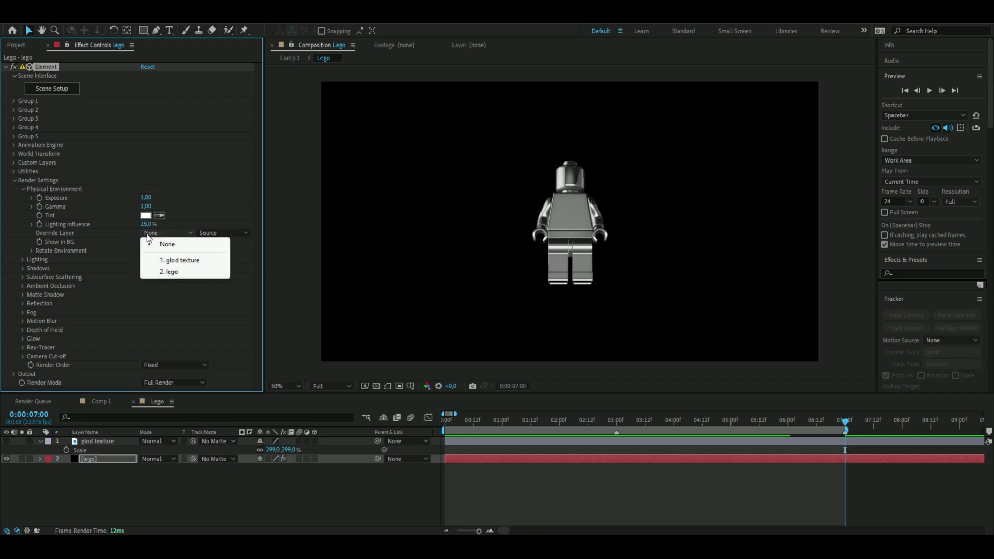
{"action": "left_click", "coordinate": [181, 260]}
{"action": "left_click_drag", "start_coordinate": [748, 429], "coordinate": [659, 425]}
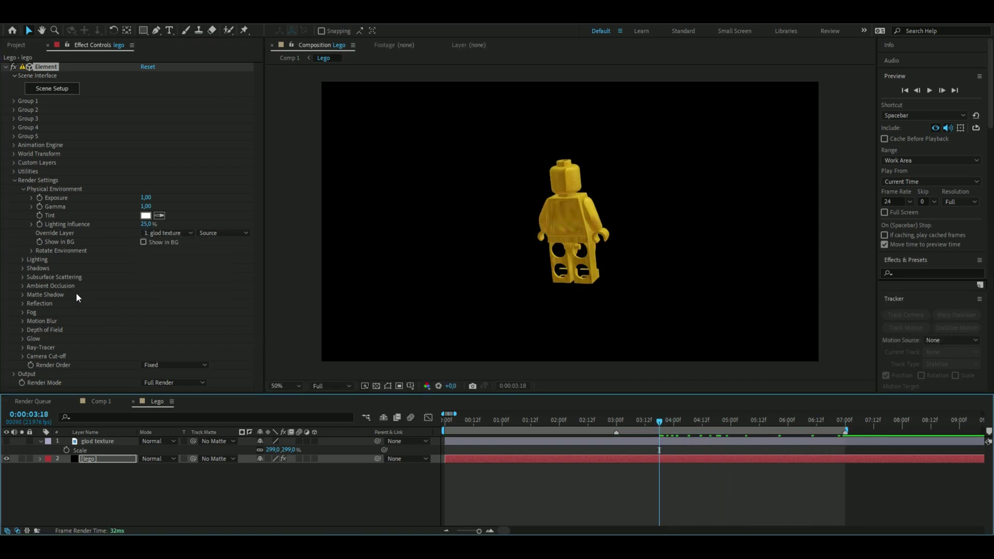
{"action": "left_click", "coordinate": [32, 251]}
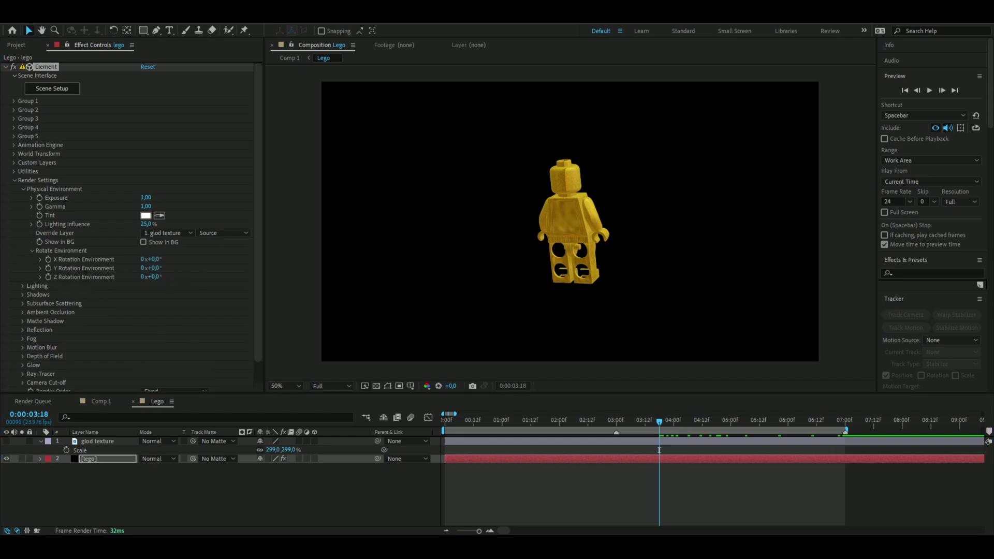
{"action": "left_click_drag", "start_coordinate": [153, 268], "coordinate": [380, 268]}
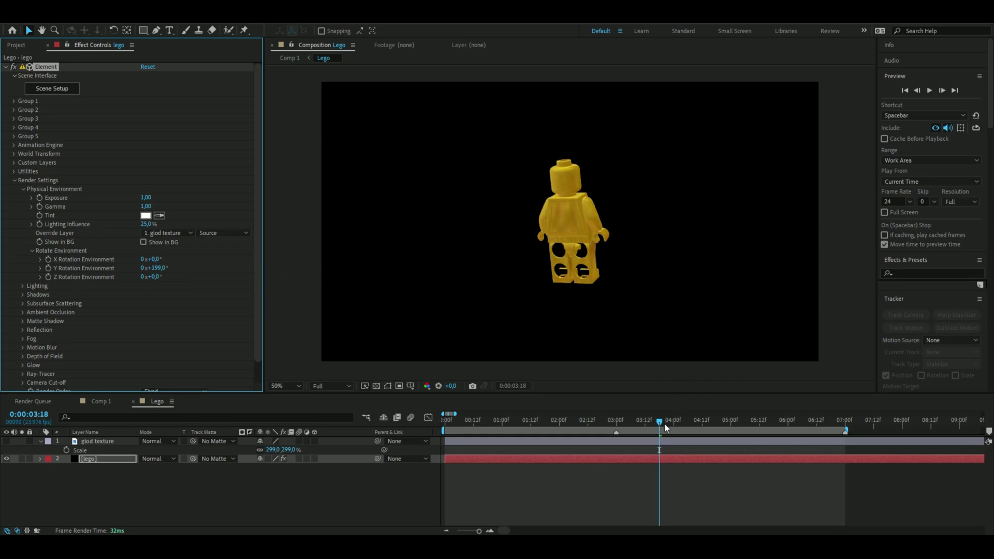
{"action": "left_click_drag", "start_coordinate": [665, 422], "coordinate": [624, 422]}
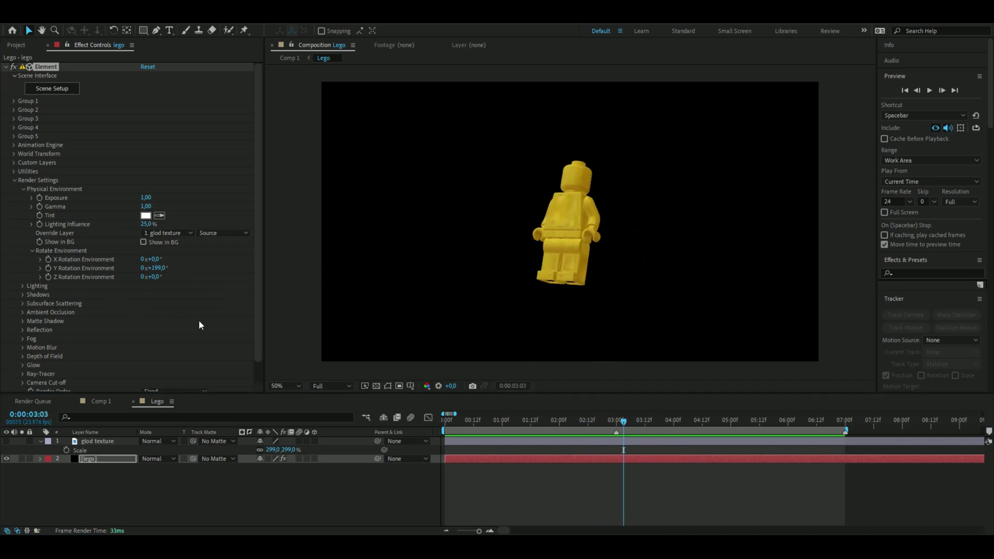
Enable ambient occlusion with 64 SSAO Samples and preview the gold figure
{"action": "scroll", "coordinate": [203, 302], "scroll_direction": "down", "scroll_amount": 1}
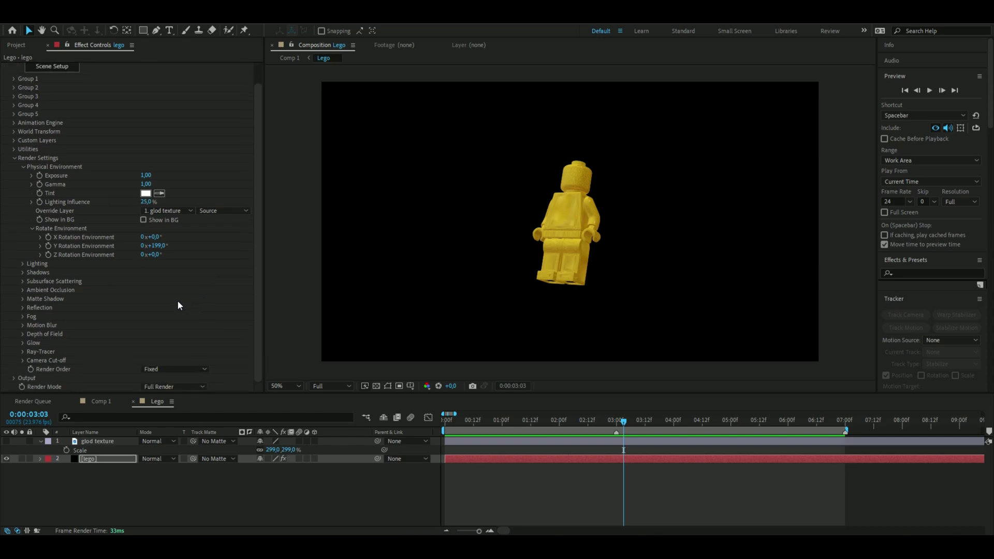
{"action": "left_click", "coordinate": [22, 290]}
{"action": "scroll", "coordinate": [93, 303], "scroll_direction": "down", "scroll_amount": 1}
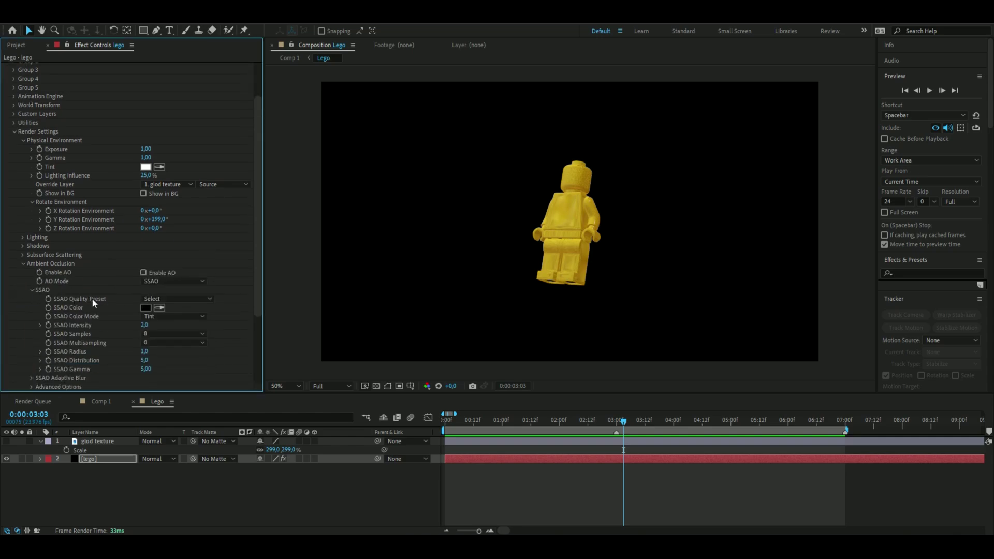
{"action": "left_click", "coordinate": [144, 273]}
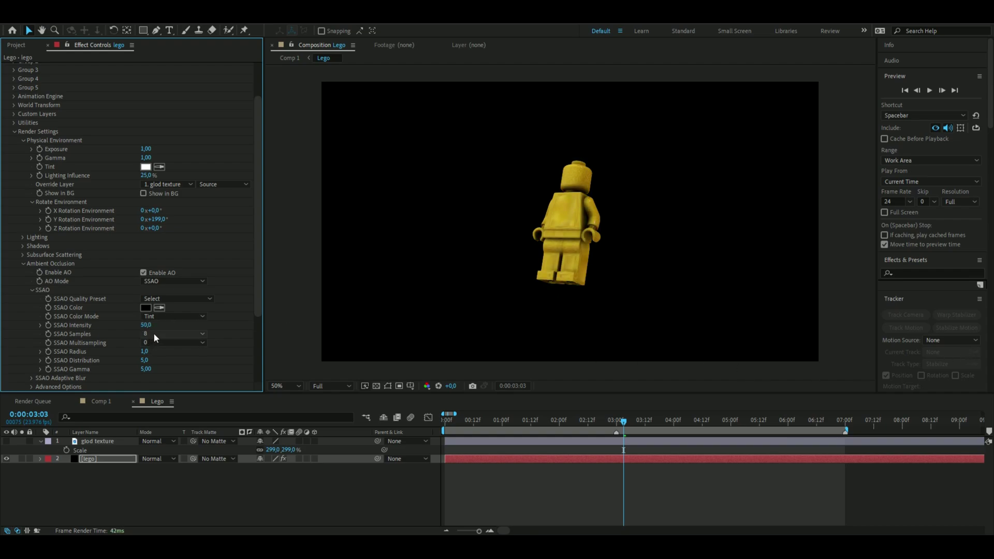
{"action": "left_click", "coordinate": [154, 333]}
{"action": "left_click", "coordinate": [182, 379]}
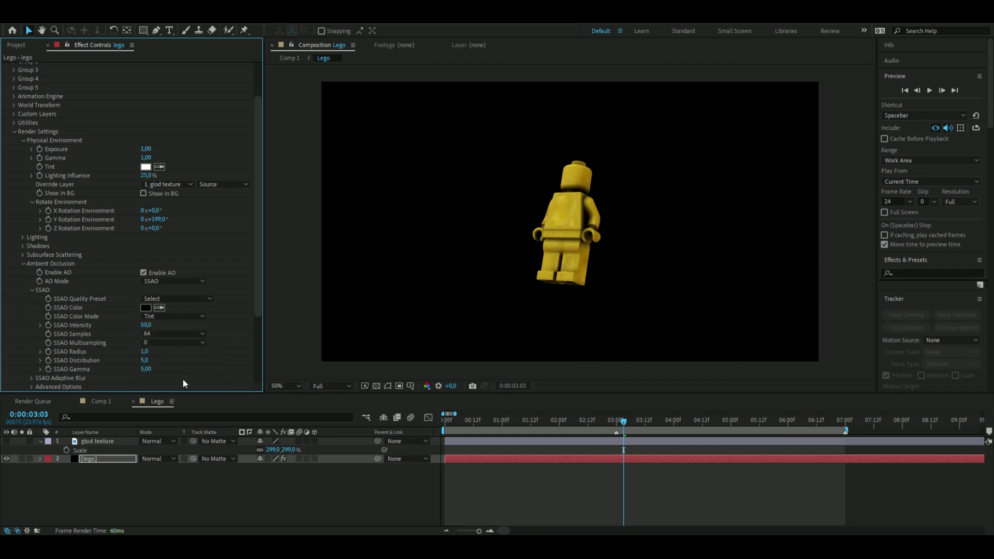
{"action": "key", "text": "space"}
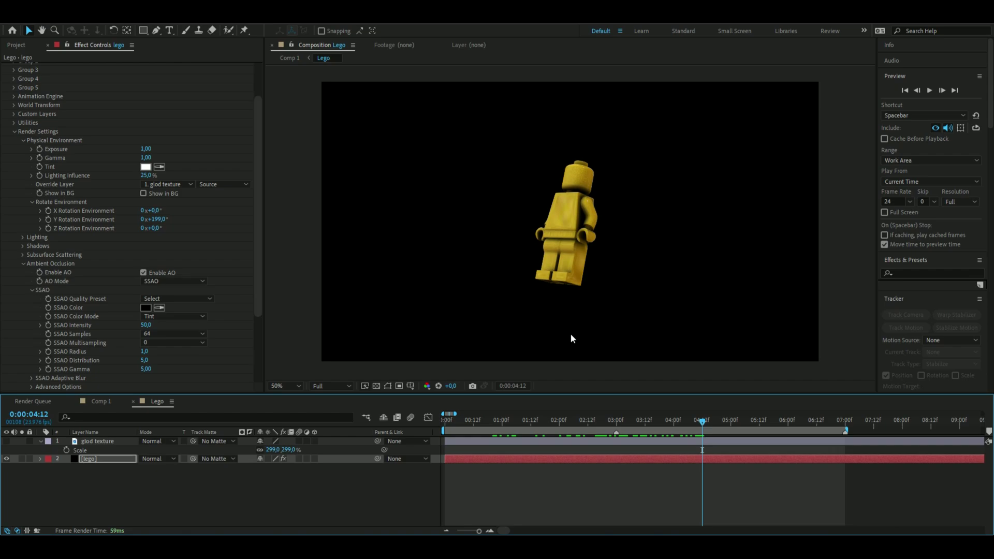
{"action": "left_click", "coordinate": [144, 272]}
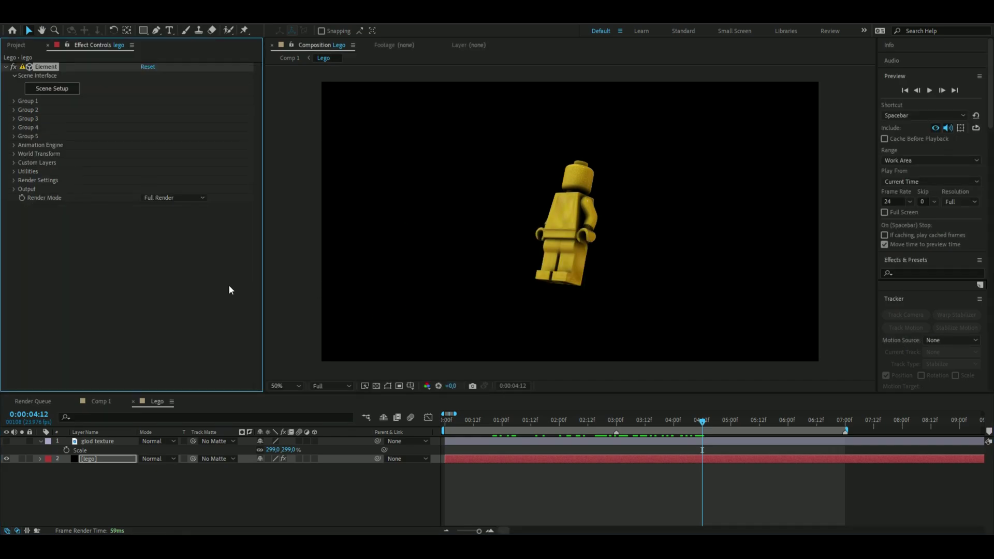
{"action": "left_click_drag", "start_coordinate": [481, 428], "coordinate": [620, 445]}
Add a new adjustment layer and apply Deep Glow to it
{"action": "left_click", "coordinate": [312, 486]}
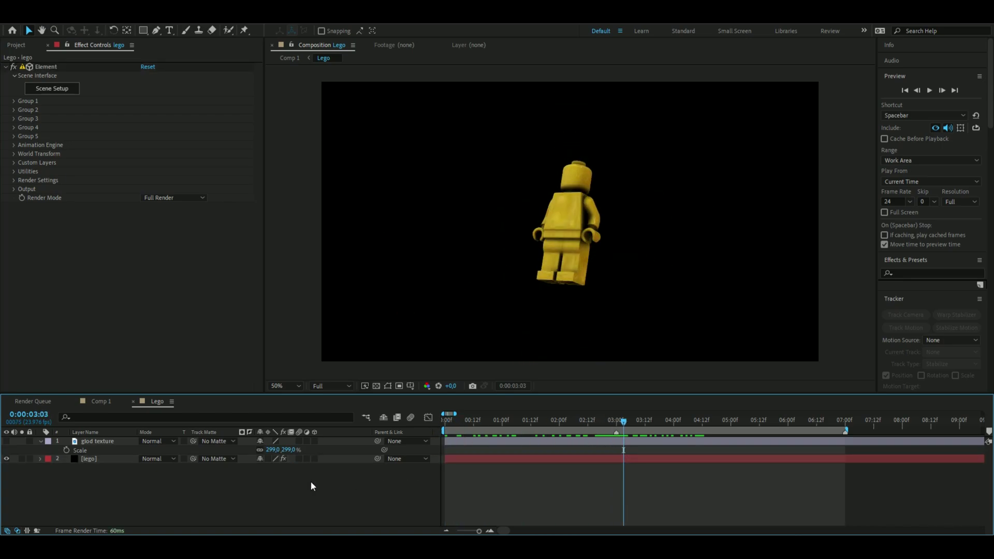
{"action": "key", "text": "ctrl+alt+y"}
{"action": "key", "text": "ctrl+space"}
{"action": "type", "text": "d"}
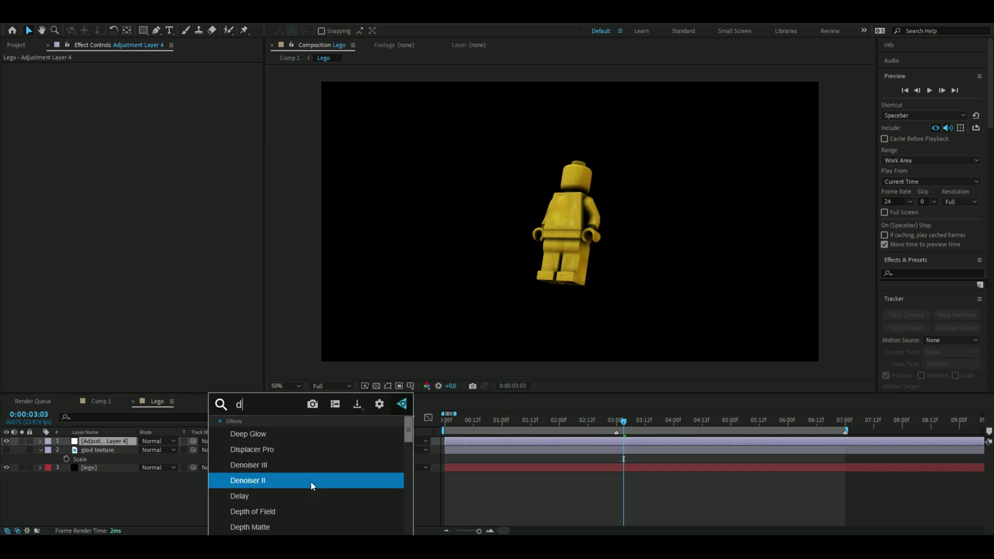
{"action": "key", "text": "Return"}
Set Deep Glow Radius to 2000 and keyframe Exposure at 0 at the start
{"action": "key", "text": "Home"}
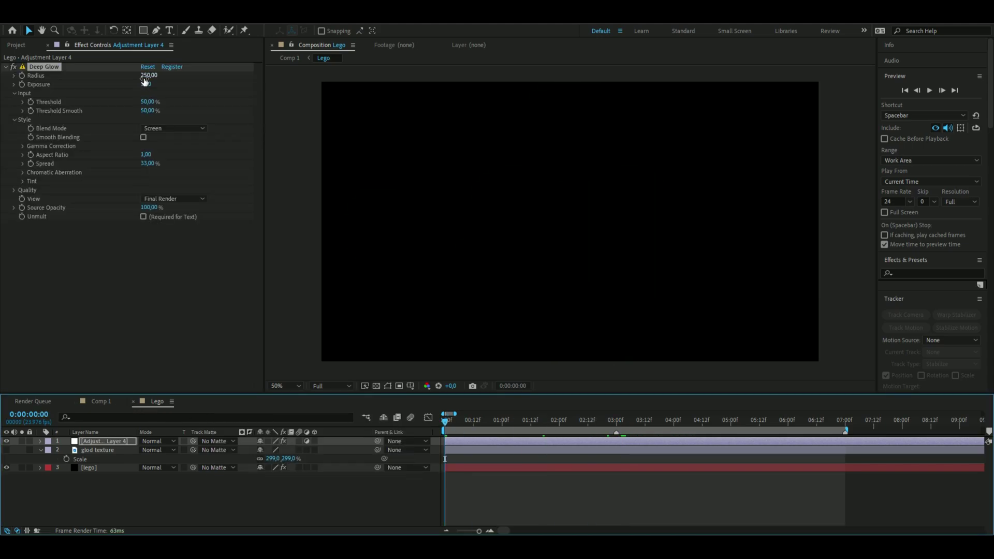
{"action": "left_click", "coordinate": [146, 76]}
{"action": "type", "text": "200"}
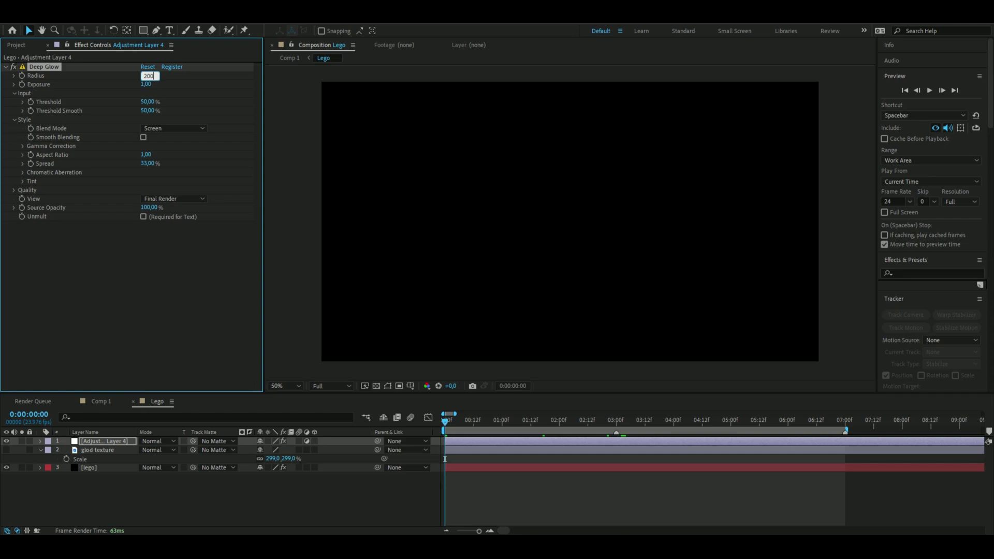
{"action": "type", "text": "0"}
{"action": "key", "text": "Tab"}
{"action": "key", "text": "Return"}
{"action": "left_click", "coordinate": [22, 83]}
Keyframe Exposure at 1,5 at 3 seconds and 0,29 at 7 seconds, then play back
{"action": "left_click_drag", "start_coordinate": [444, 431], "coordinate": [598, 449]}
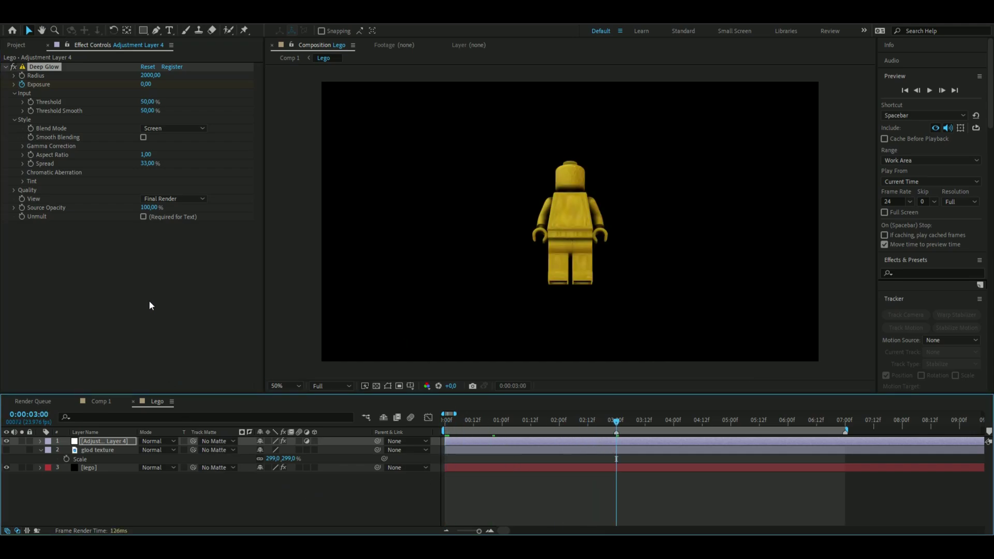
{"action": "left_click", "coordinate": [151, 85]}
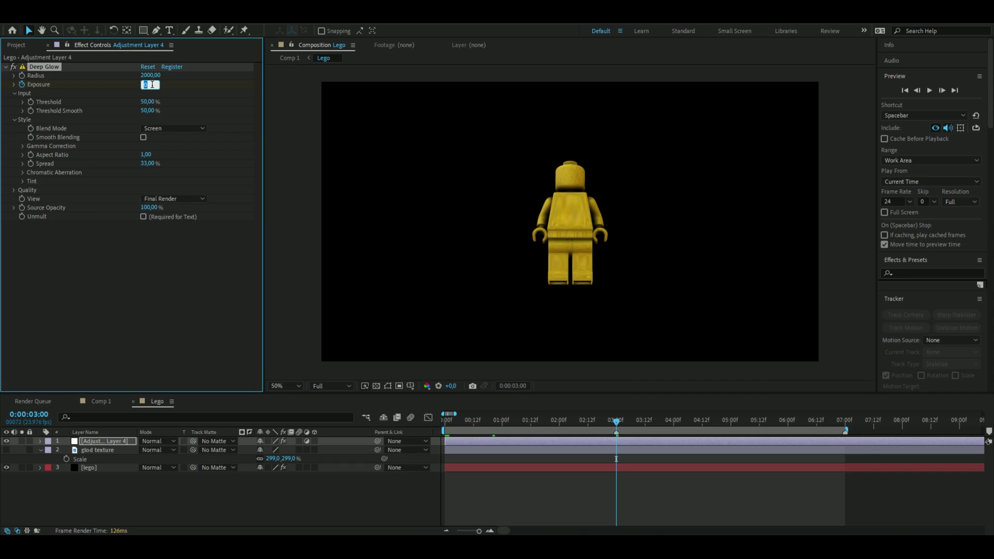
{"action": "type", "text": "1,5"}
{"action": "key", "text": "Return"}
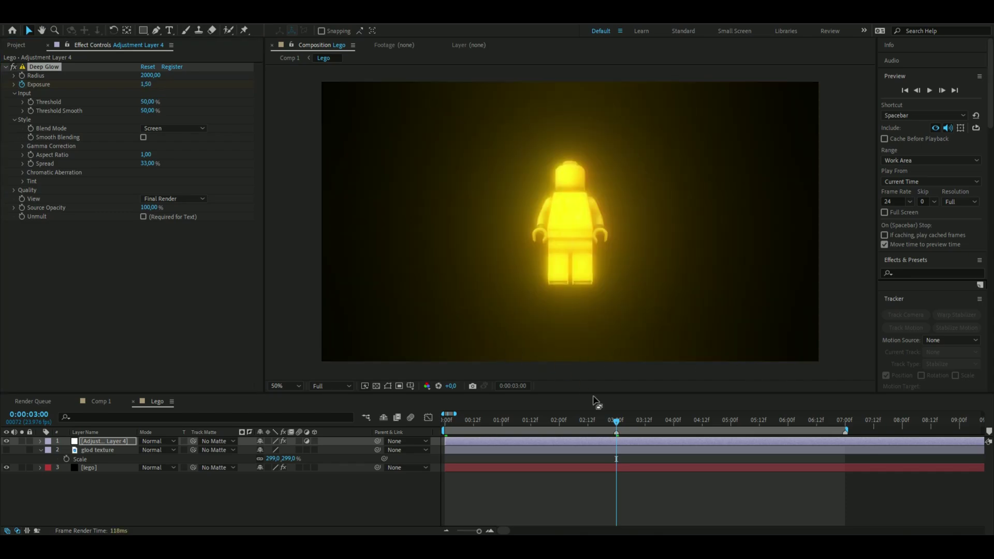
{"action": "left_click_drag", "start_coordinate": [616, 426], "coordinate": [845, 450]}
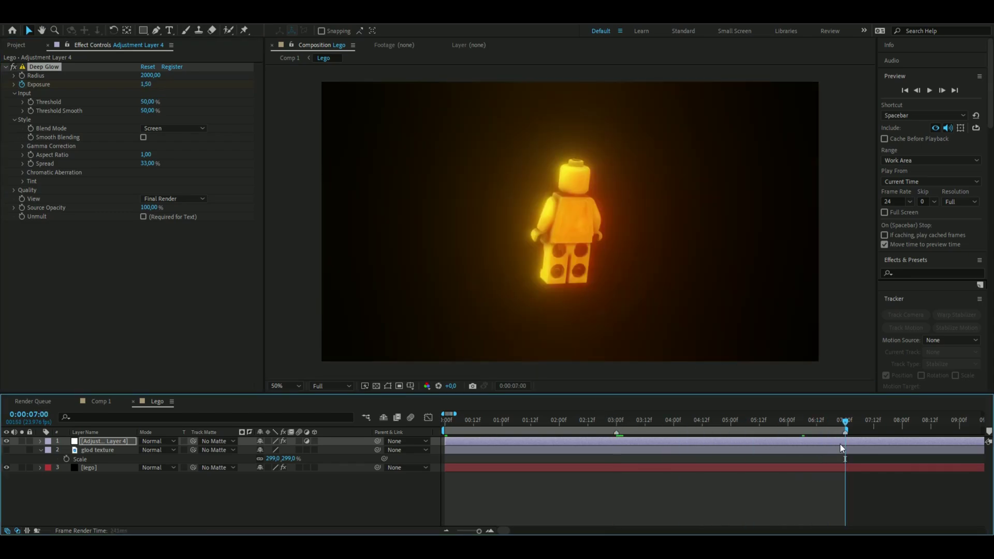
{"action": "left_click", "coordinate": [145, 84]}
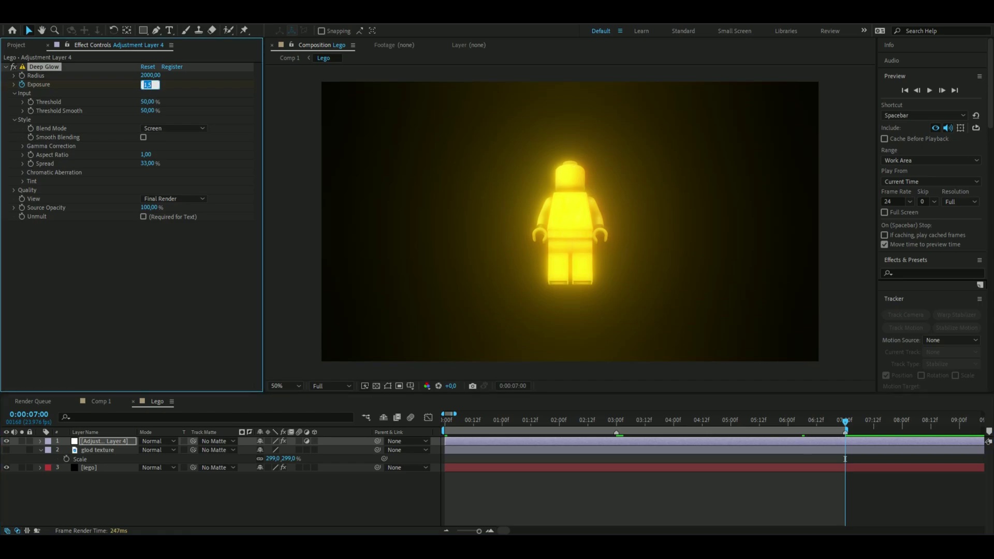
{"action": "key", "text": "Return"}
{"action": "key", "text": "space"}
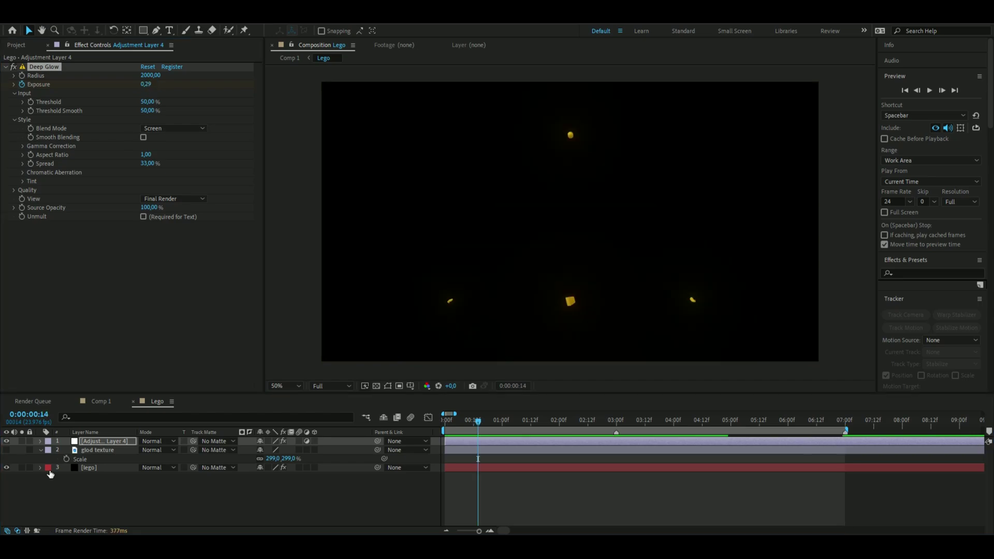
Reveal the three Deep Glow Exposure keyframes and apply Easy Ease to them
{"action": "left_click", "coordinate": [108, 439]}
{"action": "left_click", "coordinate": [40, 441]}
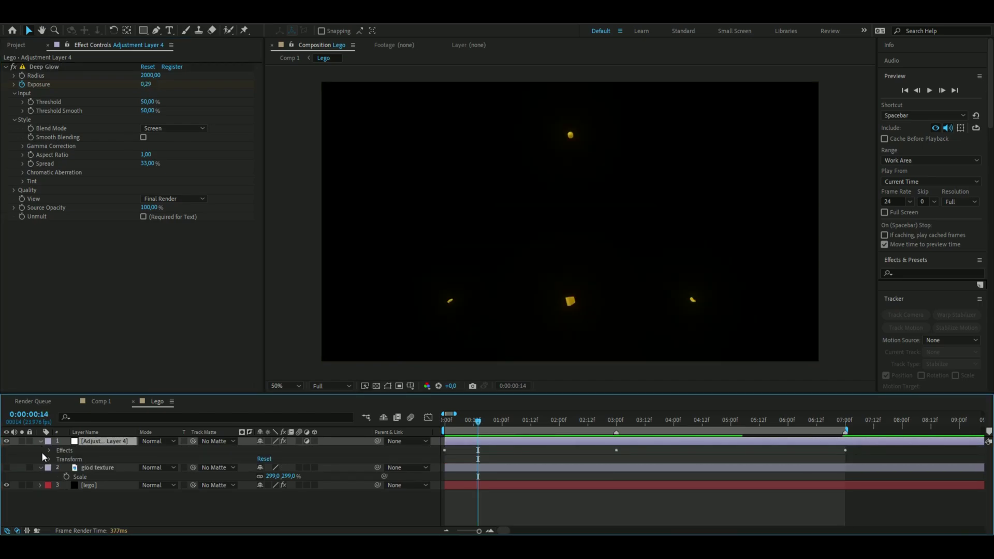
{"action": "left_click", "coordinate": [50, 450]}
{"action": "scroll", "coordinate": [89, 465], "scroll_direction": "down", "scroll_amount": 1}
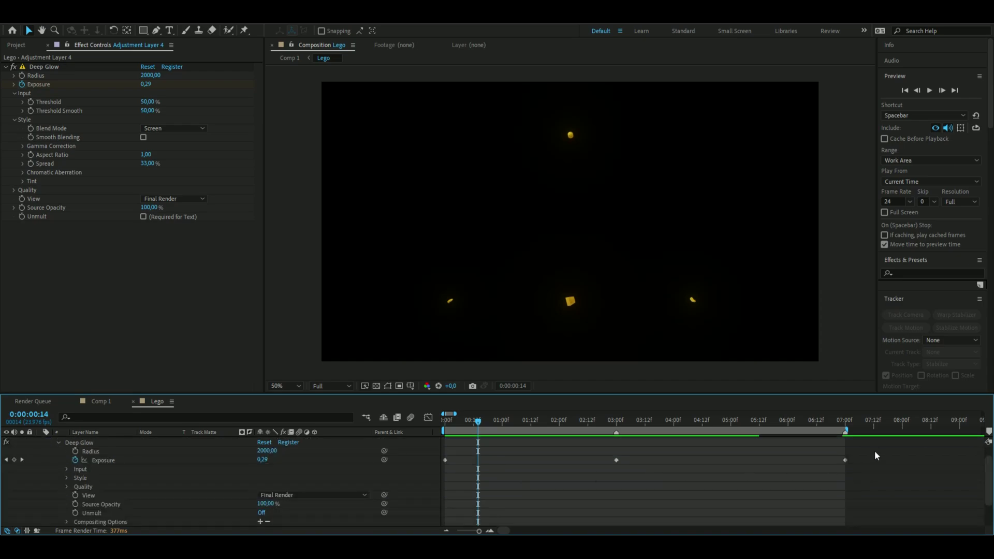
{"action": "left_click_drag", "start_coordinate": [865, 458], "coordinate": [439, 466]}
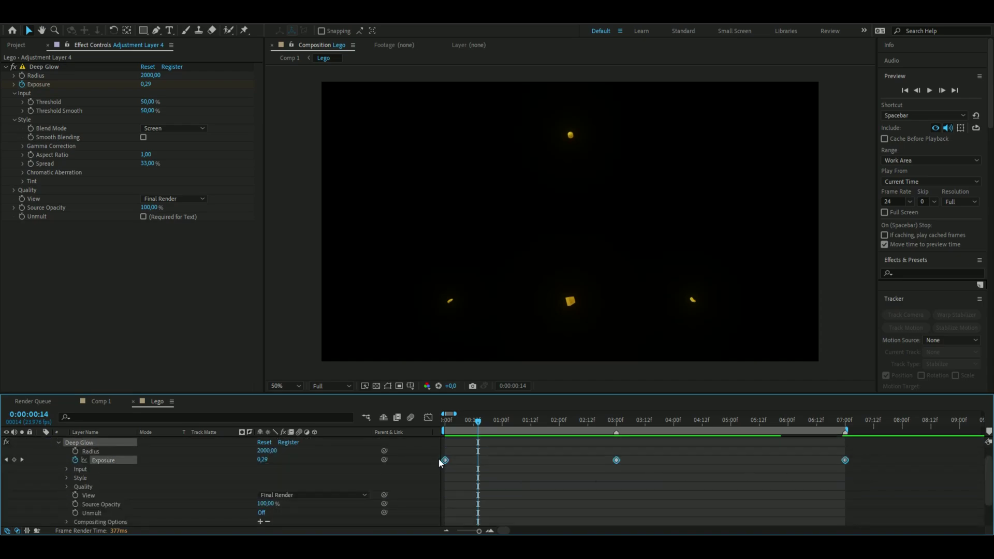
{"action": "key", "text": "F9"}
In the Graph Editor, reshape the Exposure curve to spike sharply at 3 seconds
{"action": "left_click", "coordinate": [428, 417]}
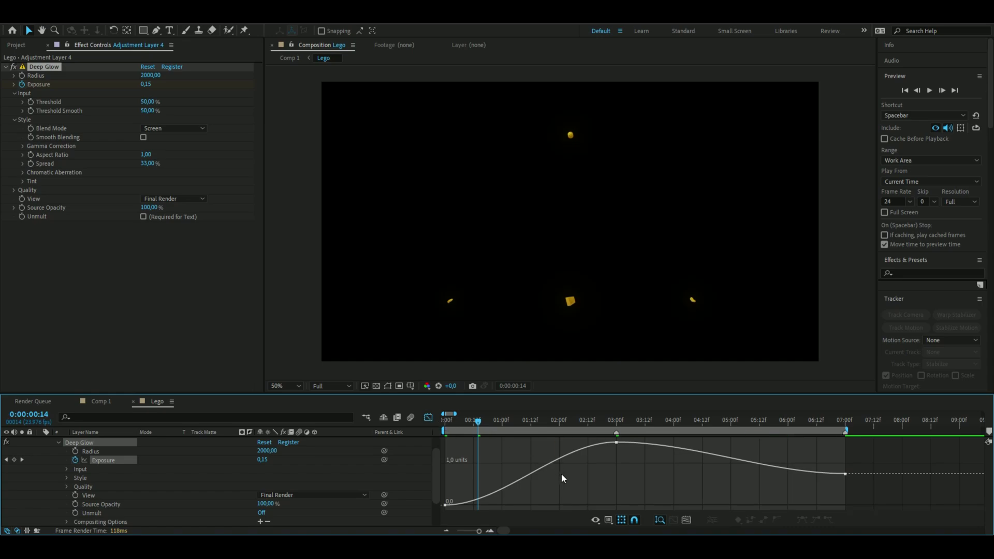
{"action": "key", "text": "Home"}
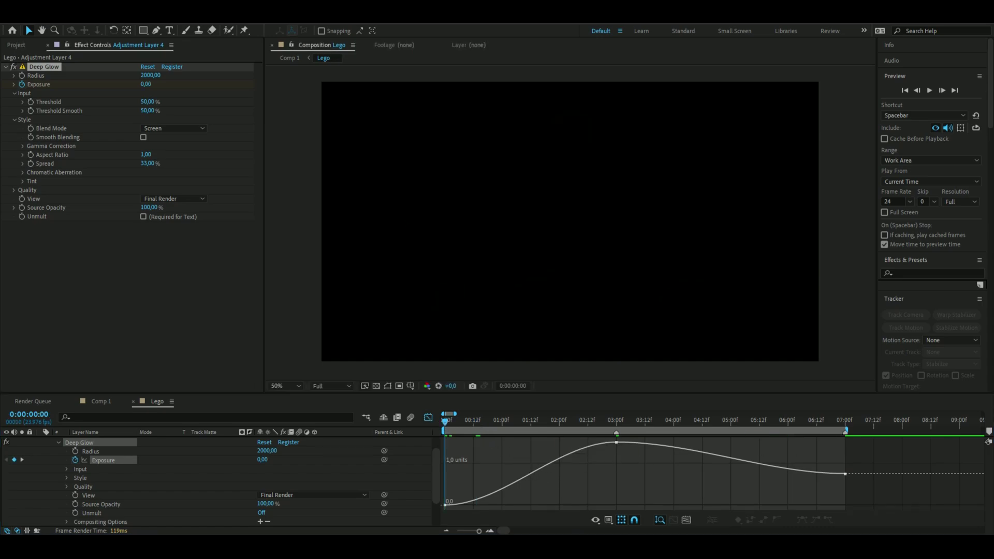
{"action": "double_click", "coordinate": [447, 506]}
{"action": "key", "text": "F9"}
{"action": "left_click_drag", "start_coordinate": [510, 503], "coordinate": [687, 500]}
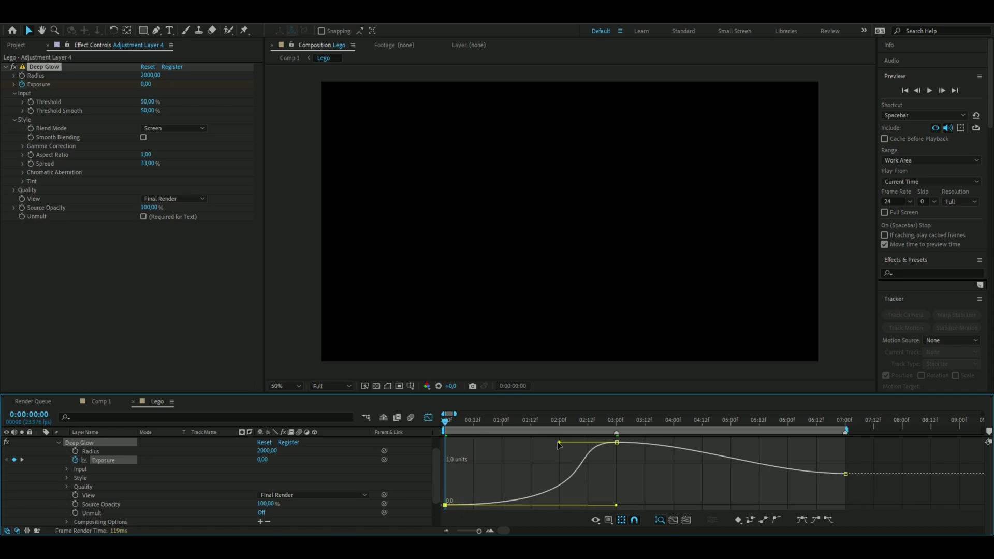
{"action": "left_click_drag", "start_coordinate": [559, 442], "coordinate": [641, 505]}
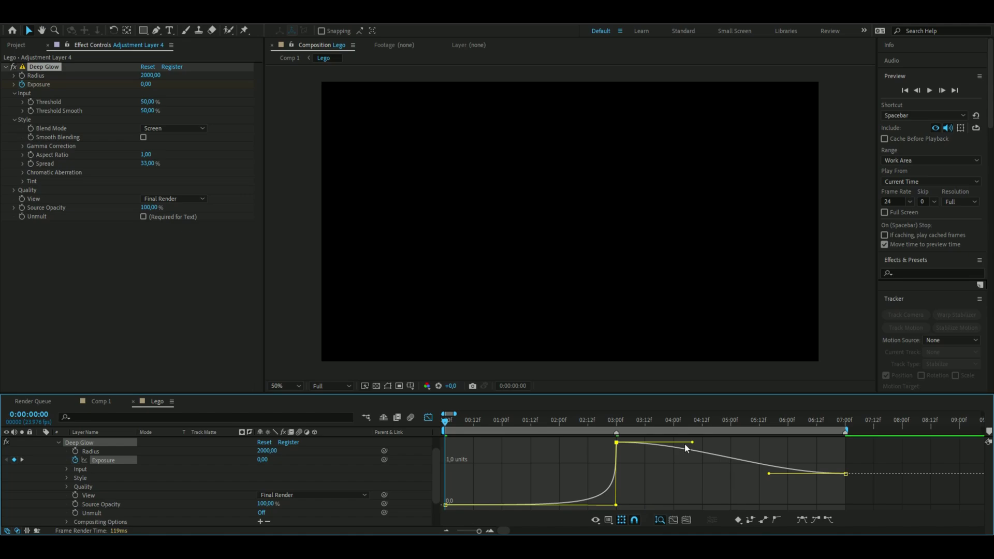
{"action": "left_click_drag", "start_coordinate": [687, 443], "coordinate": [599, 458]}
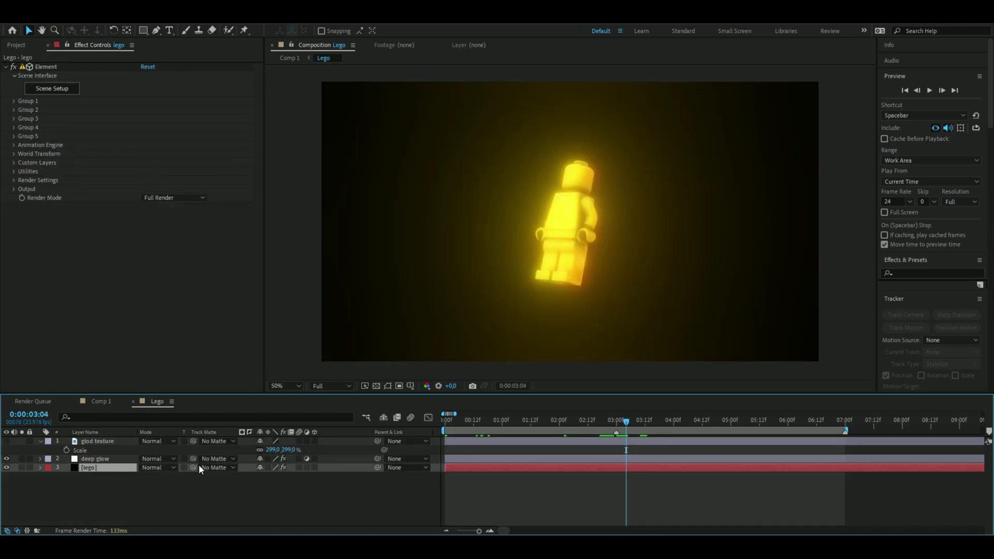
Apply RSMB motion blur to the lego layer via FX Console, giving Blur Amount 0,50 and Motion Sensitivity 70,00
{"action": "key", "text": "ctrl+space"}
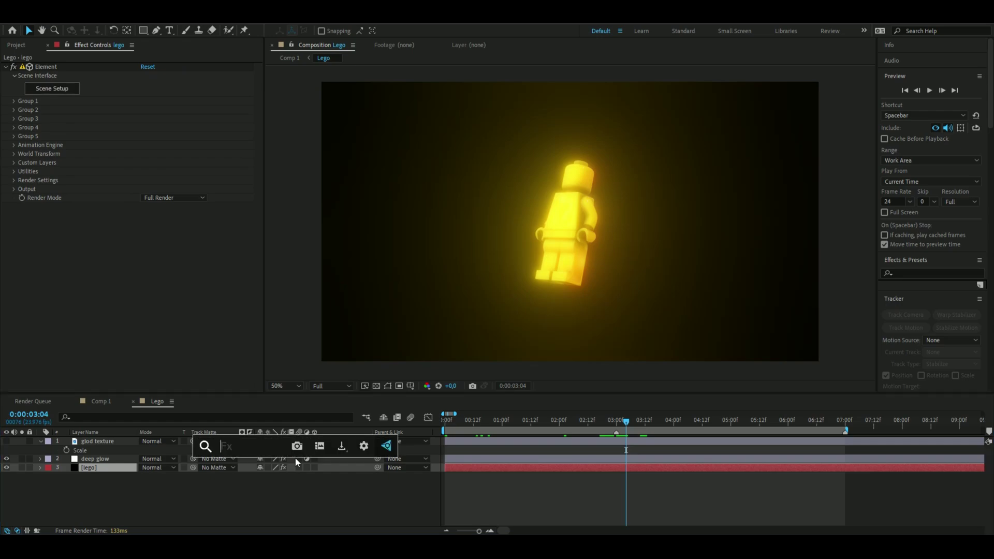
{"action": "type", "text": "rs"}
{"action": "left_click", "coordinate": [295, 460]}
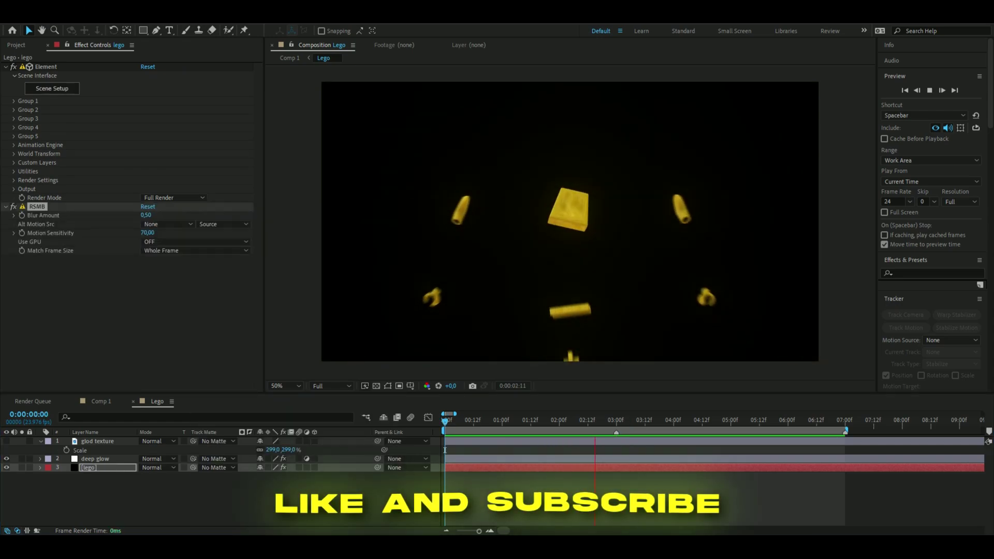